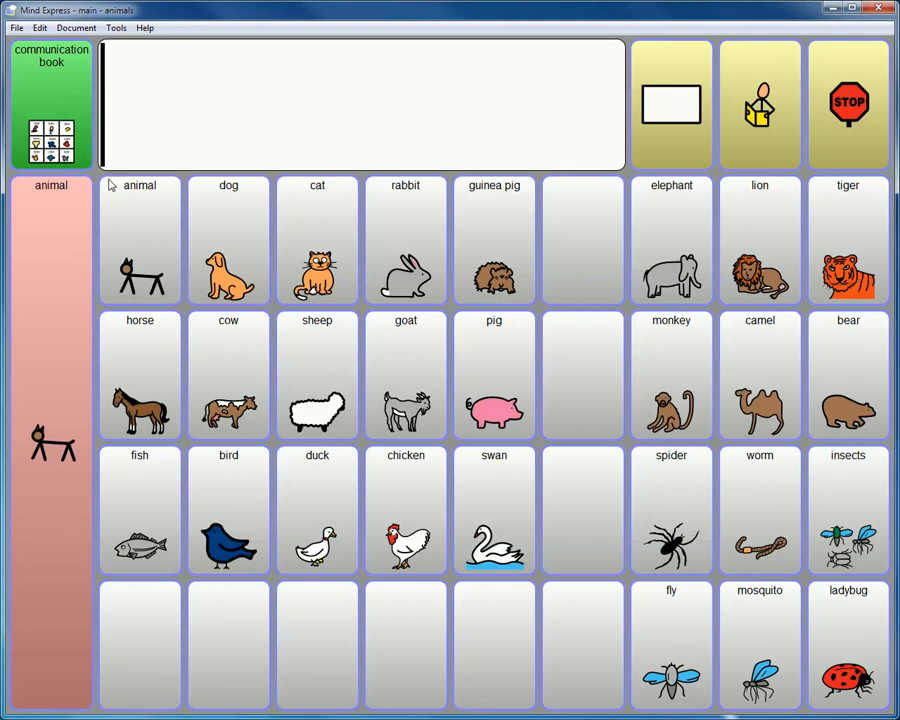
# - Enter edit mode and assign all cells in the page's first row, from communication book to the stop cell, to Scangroup 1
pyautogui.press('F2')
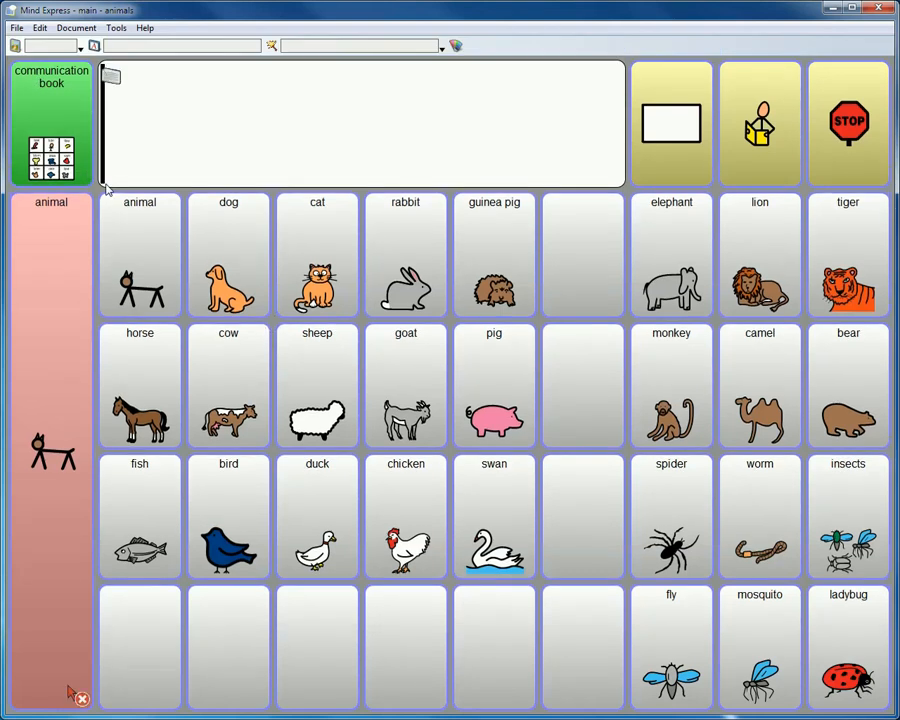
pyautogui.click(63, 118)
pyautogui.hotkey('ctrl', 'a')
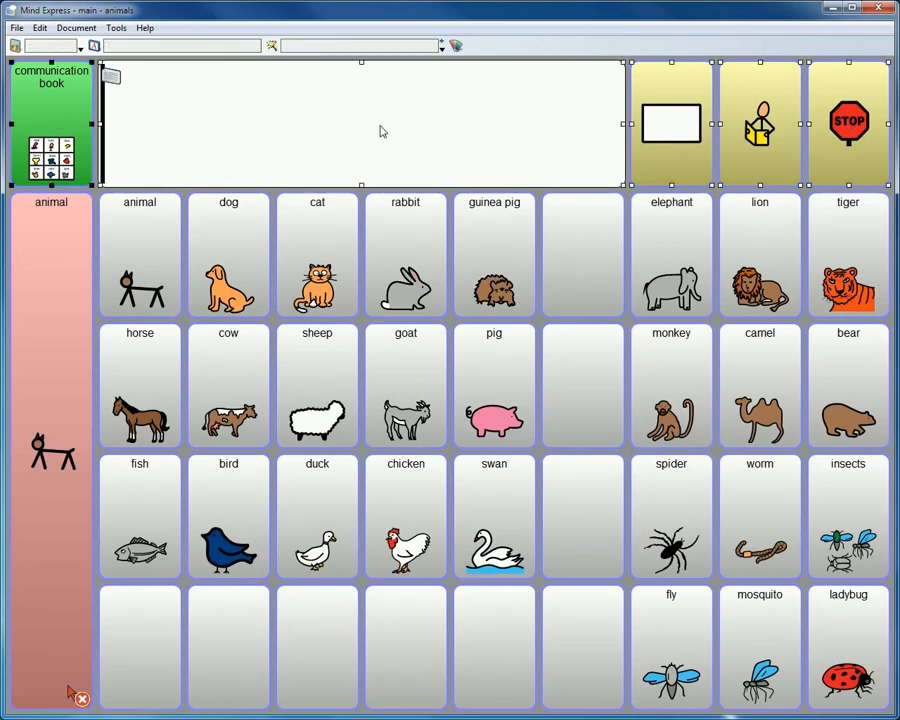
pyautogui.rightClick(660, 93)
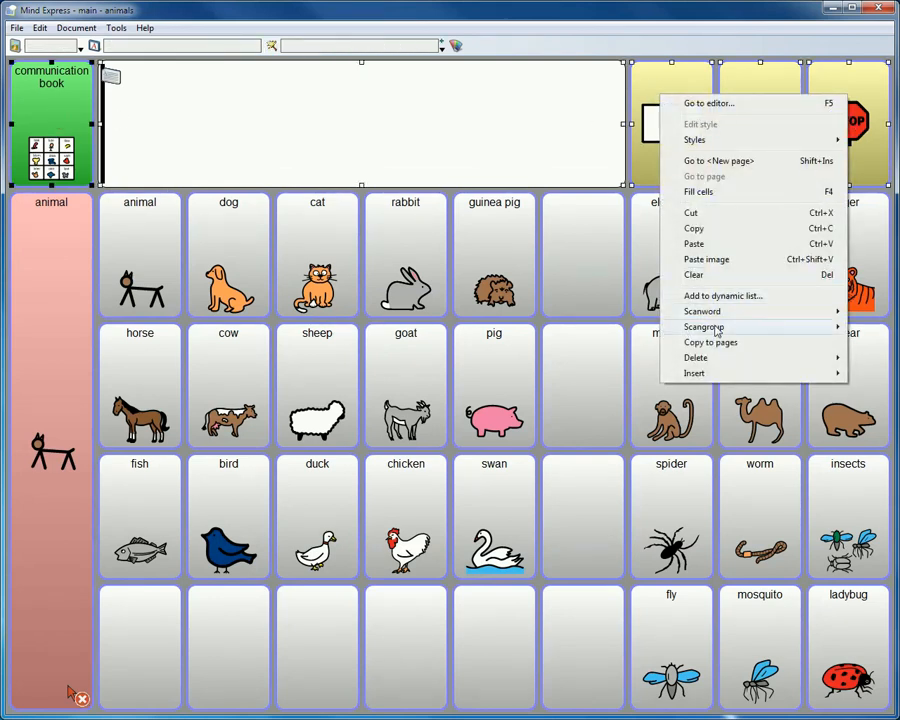
pyautogui.moveTo(716, 333)
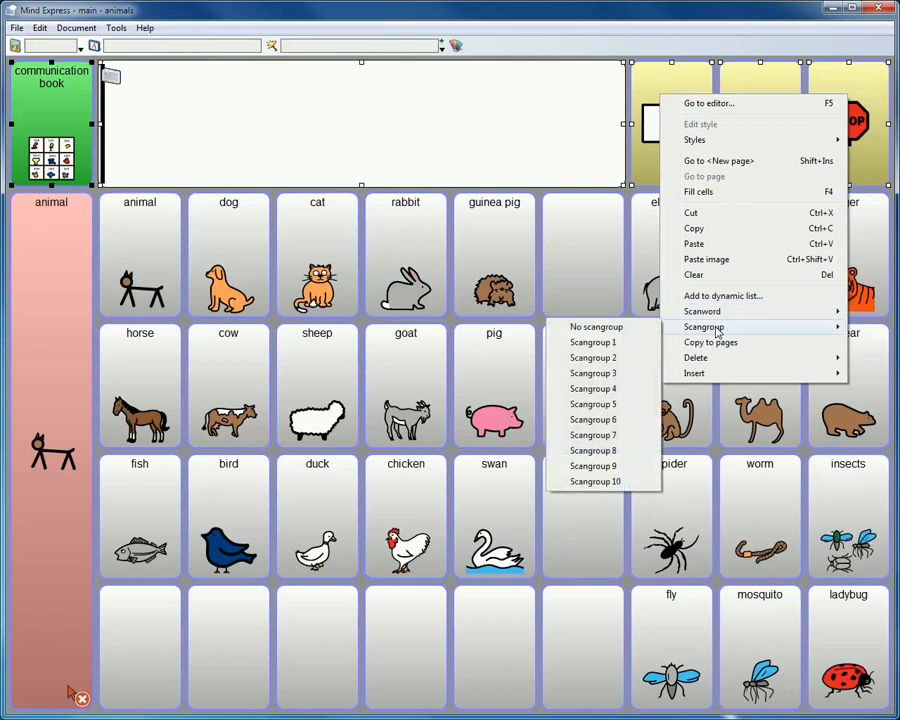
pyautogui.click(598, 344)
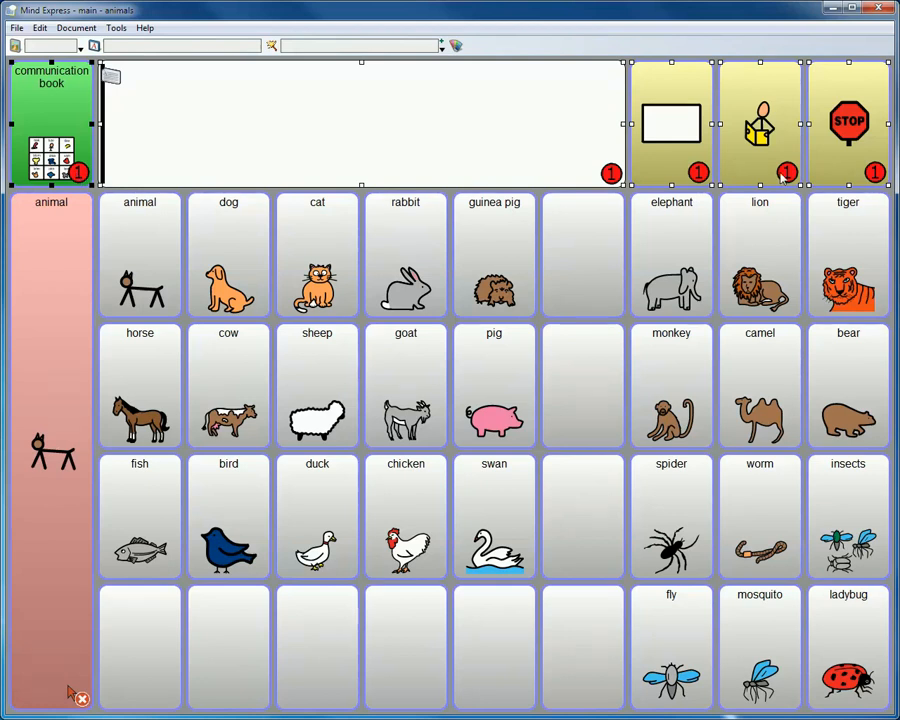
# - Assign the middle block of cells, from the white animal cell to the last empty cell before fly, to Scangroup 2
pyautogui.click(138, 263)
pyautogui.keyDown('shift'); pyautogui.click(584, 634); pyautogui.keyUp('shift')
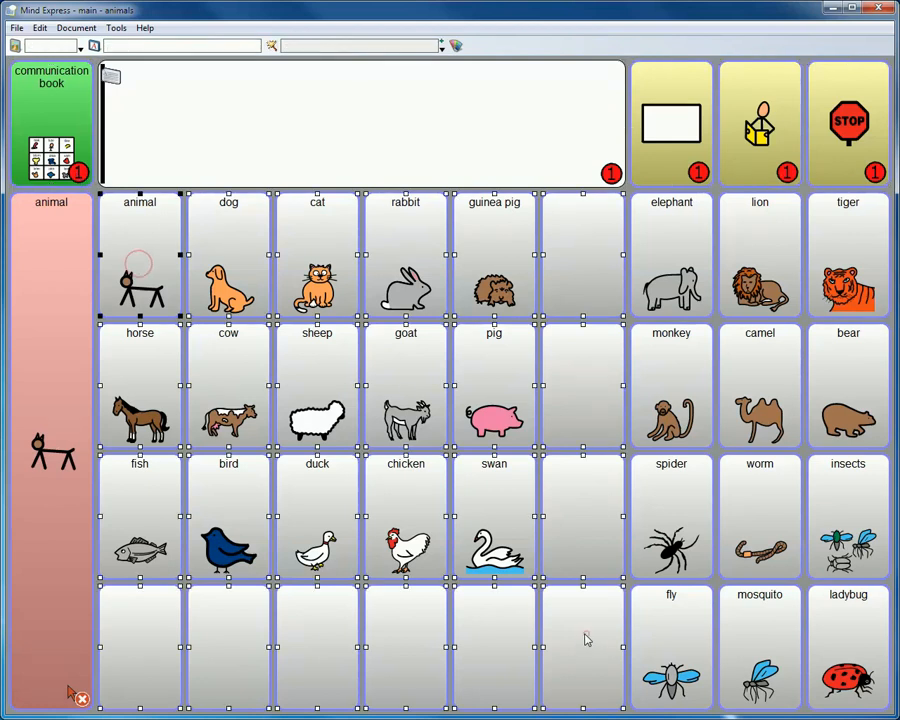
pyautogui.rightClick(584, 634)
pyautogui.moveTo(641, 576)
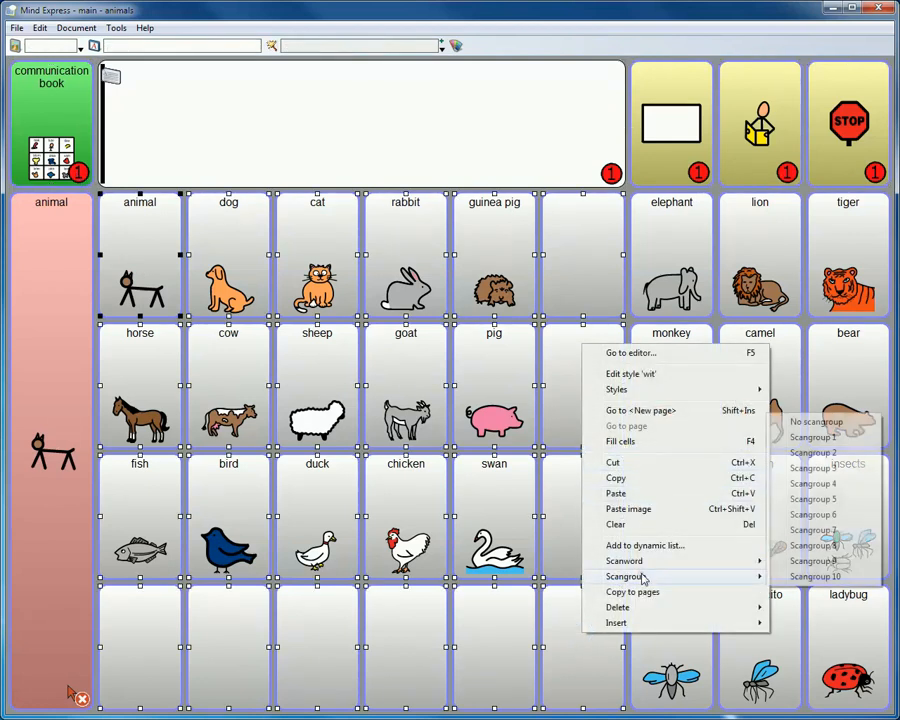
pyautogui.click(812, 451)
# - Assign the block of cells from elephant to ladybug to Scangroup 3
pyautogui.click(671, 260)
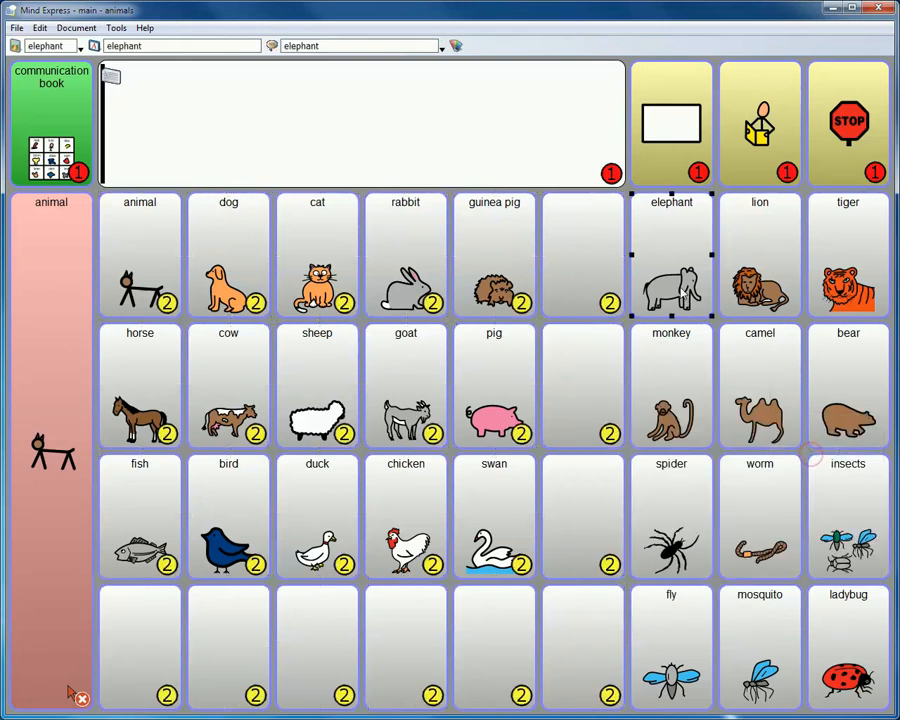
pyautogui.keyDown('shift'); pyautogui.click(850, 625); pyautogui.keyUp('shift')
pyautogui.rightClick(850, 625)
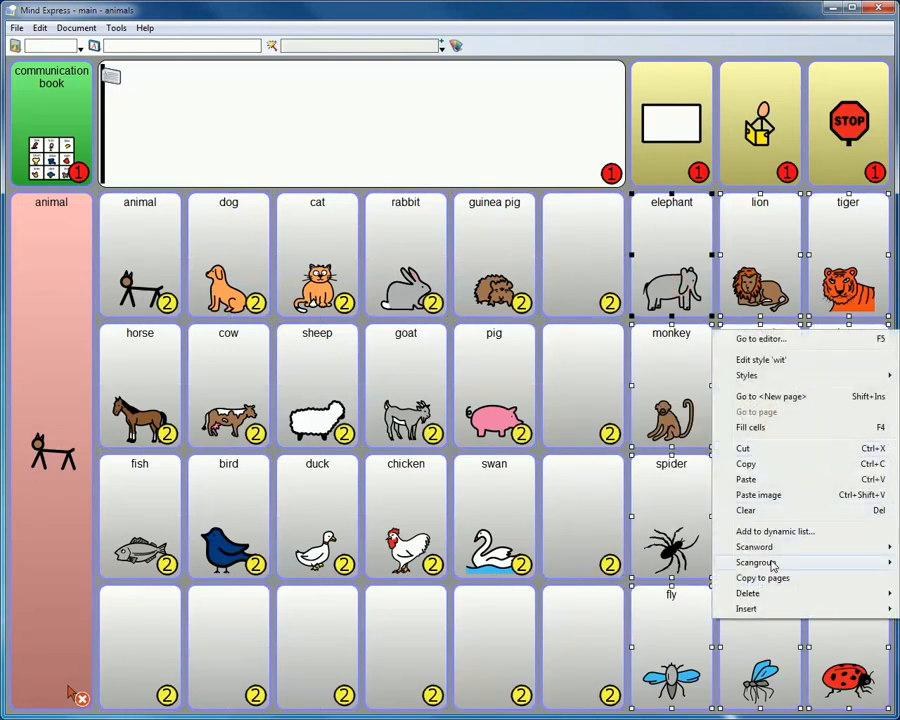
pyautogui.moveTo(760, 562)
pyautogui.click(671, 454)
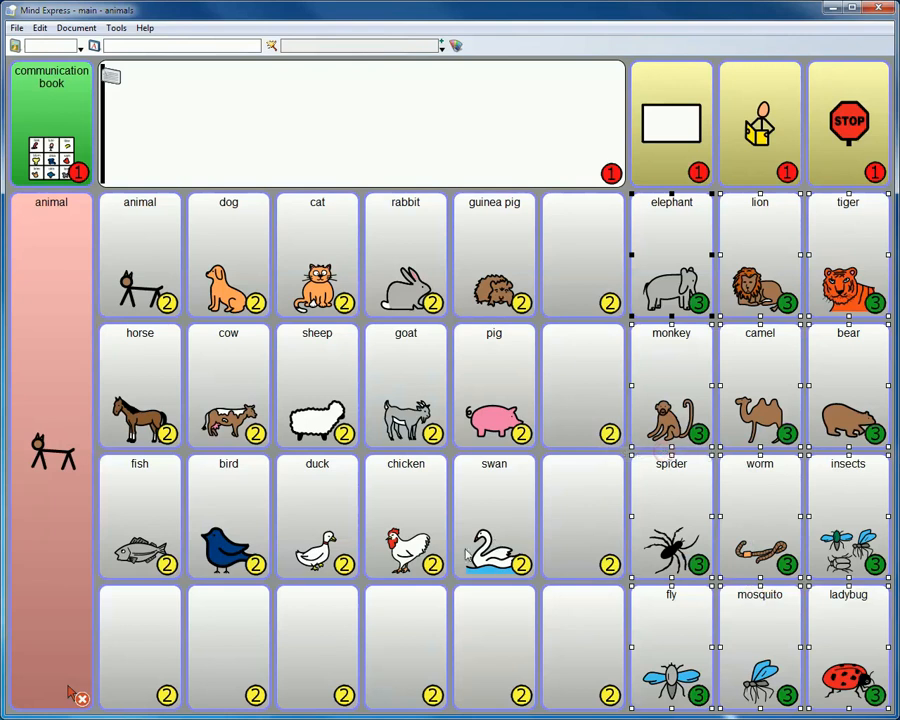
# - Start scanning and select the row starting with fish, choosing fish to add it to the message
pyautogui.click(40, 28)
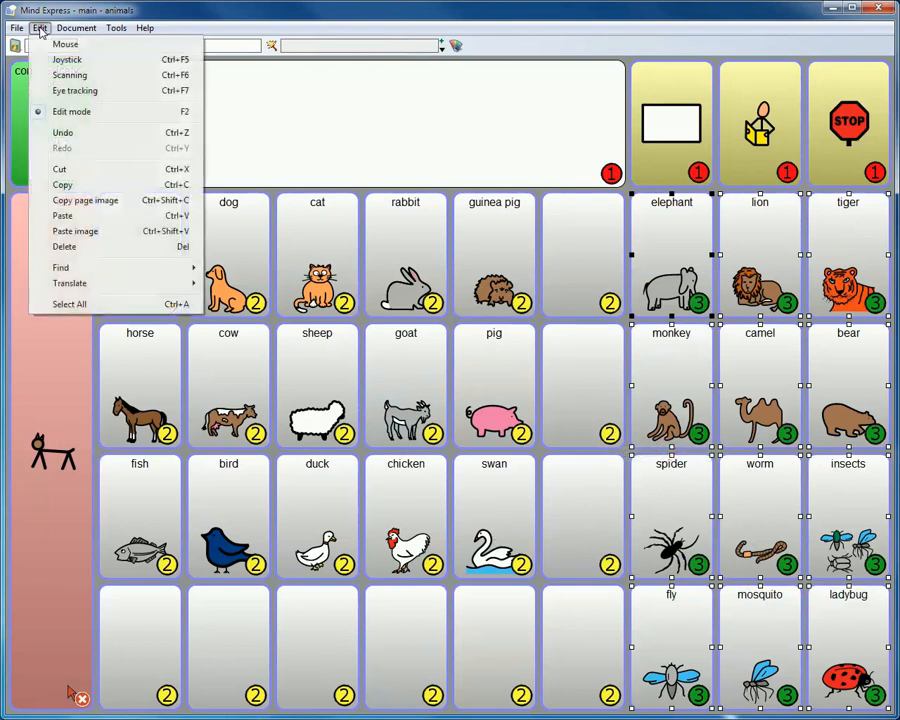
pyautogui.click(70, 76)
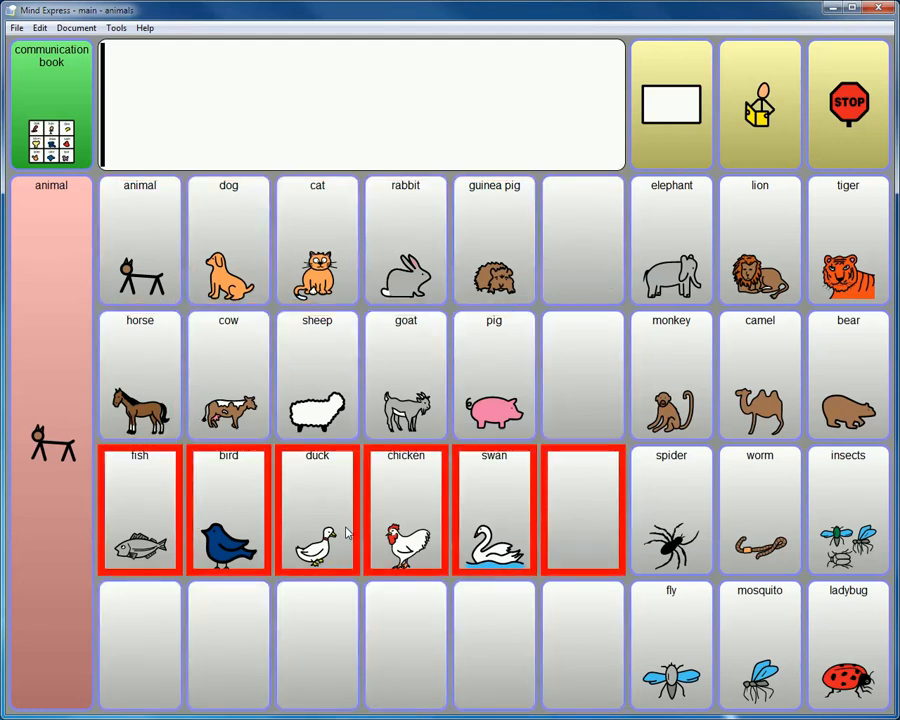
pyautogui.press('space')
pyautogui.press('space')
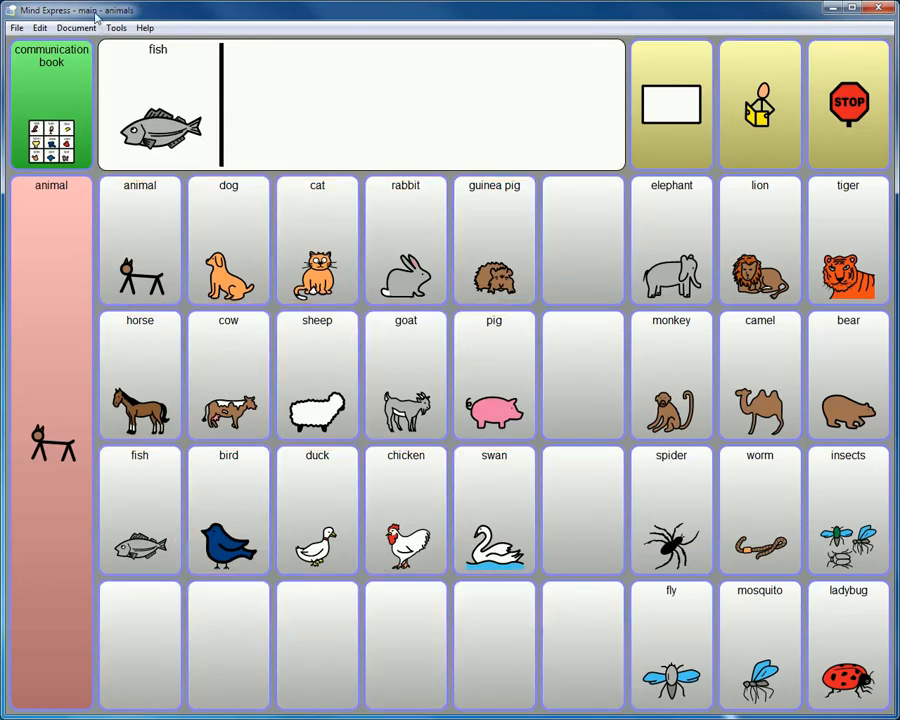
# - Set the scanning method to Linear in the scanning settings, keeping the use of scangroups enabled
pyautogui.click(115, 28)
pyautogui.click(160, 97)
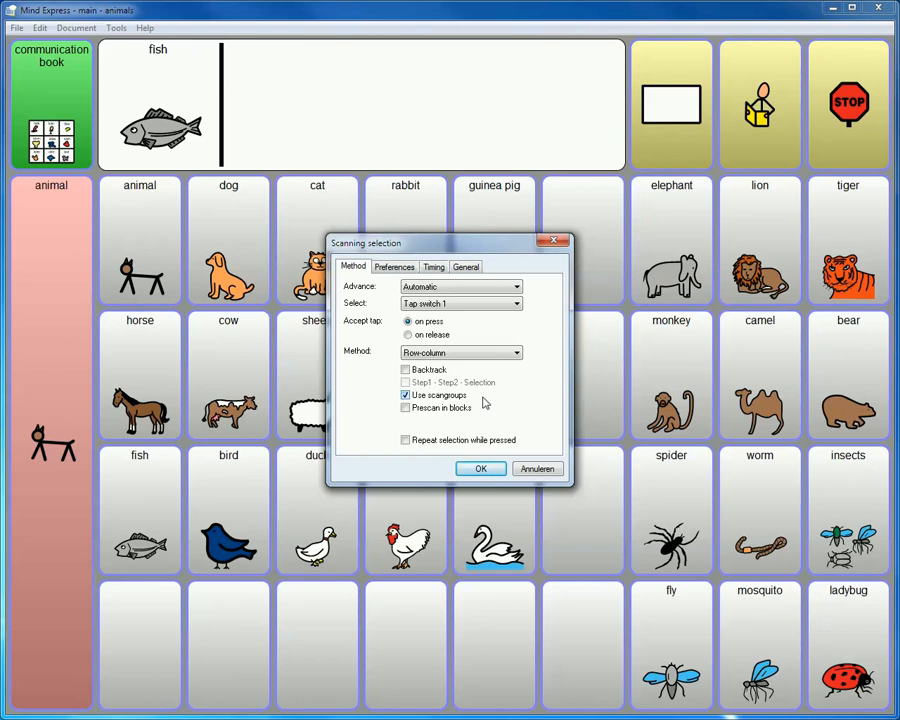
pyautogui.click(460, 354)
pyautogui.click(431, 367)
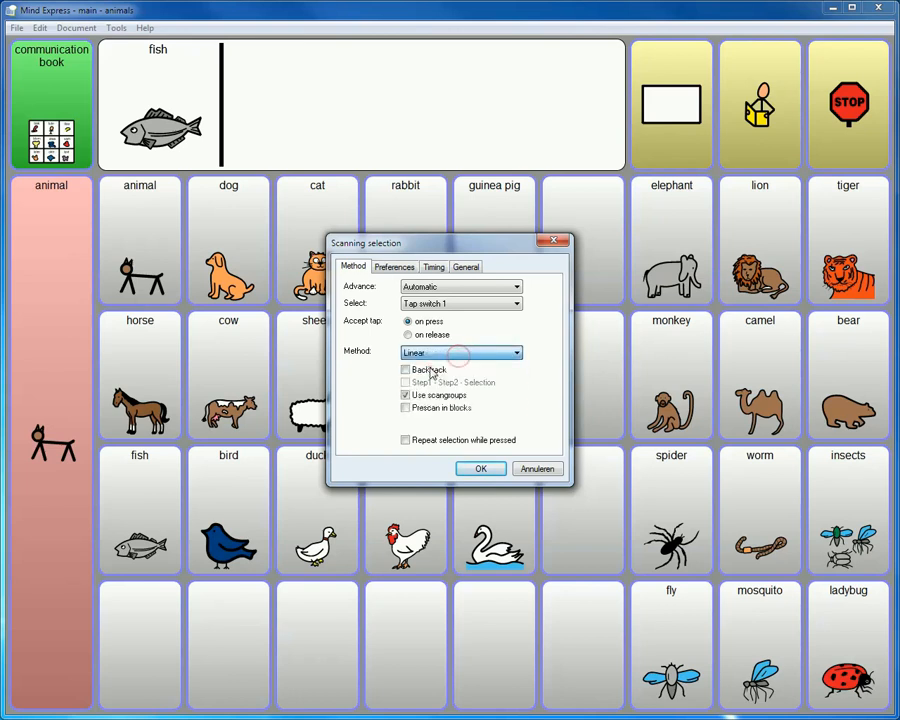
pyautogui.click(480, 468)
# - Test linear scanning on the page and select the scangroup running from elephant to ladybug
pyautogui.click(42, 28)
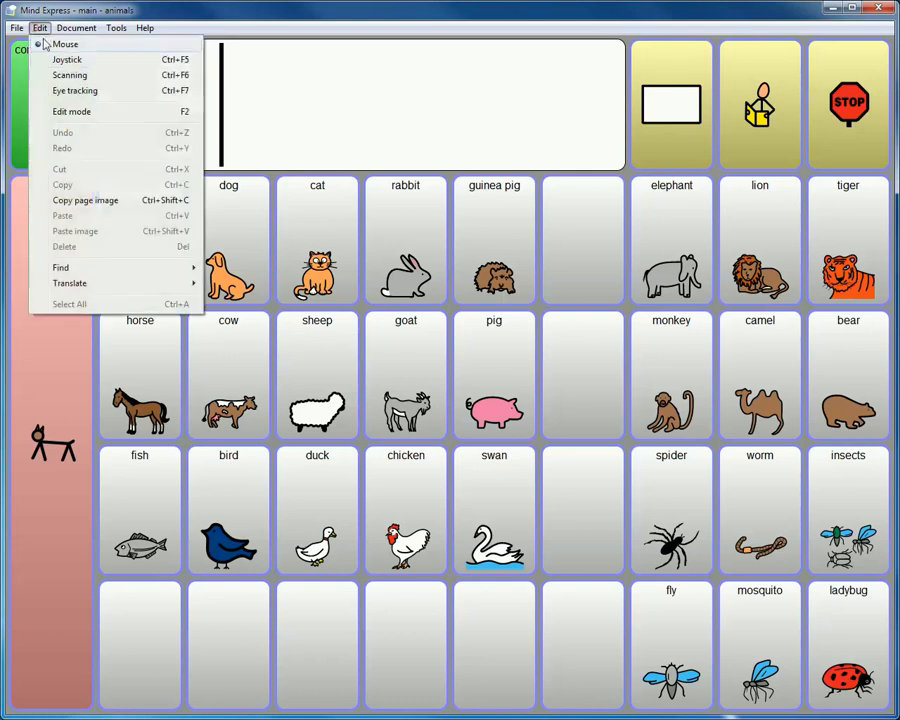
pyautogui.click(76, 75)
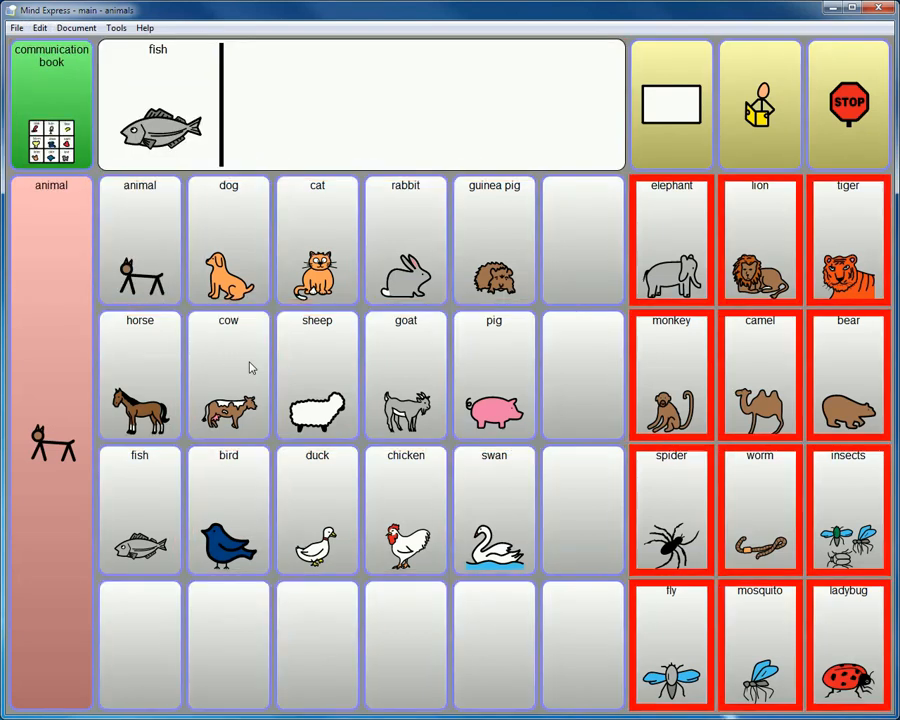
pyautogui.press('space')
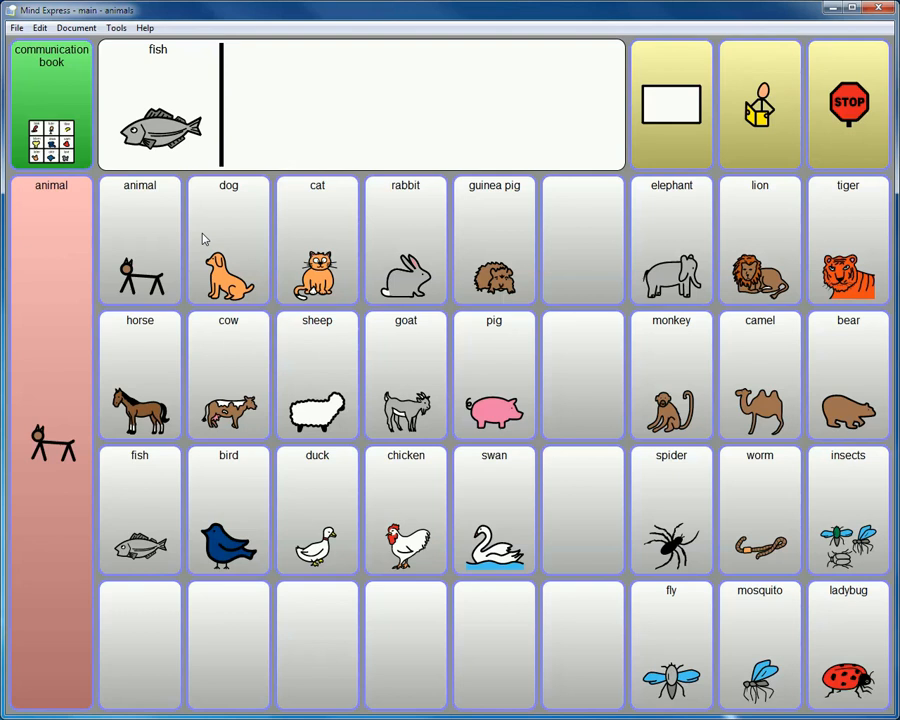
# - Return to edit mode and set the middle block of cells, from the white animal cell onward, to No scangroup
pyautogui.press('F2')
pyautogui.click(45, 394)
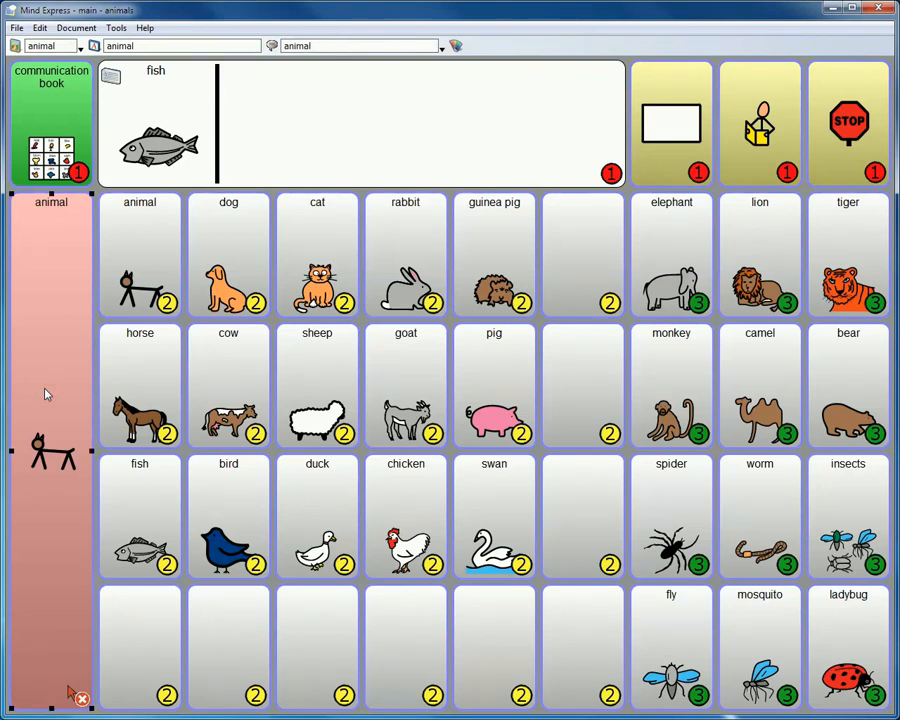
pyautogui.click(158, 256)
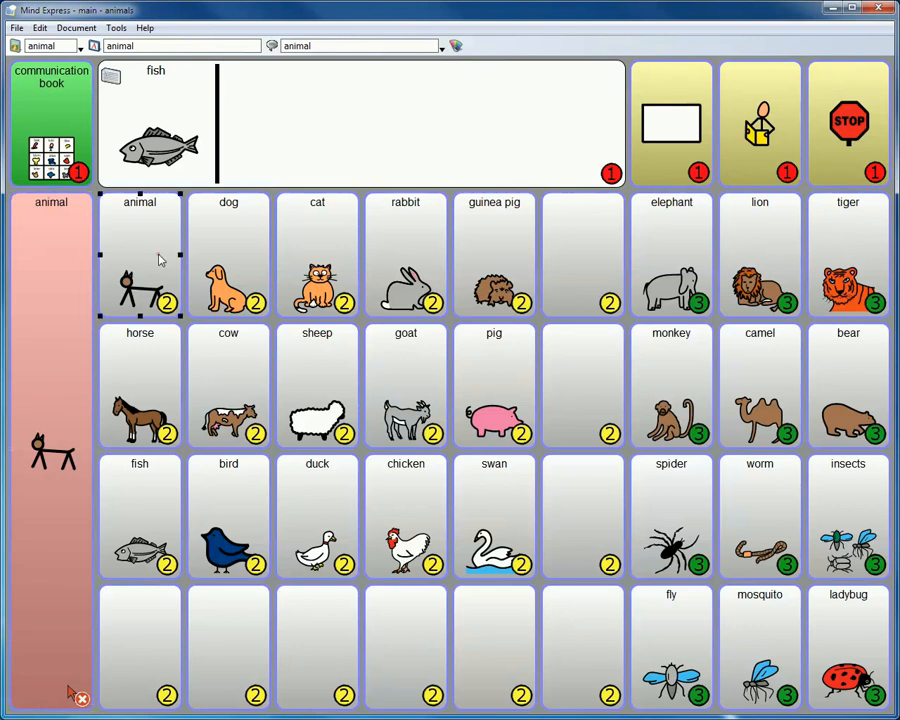
pyautogui.keyDown('shift'); pyautogui.click(600, 641); pyautogui.keyUp('shift')
pyautogui.rightClick(593, 620)
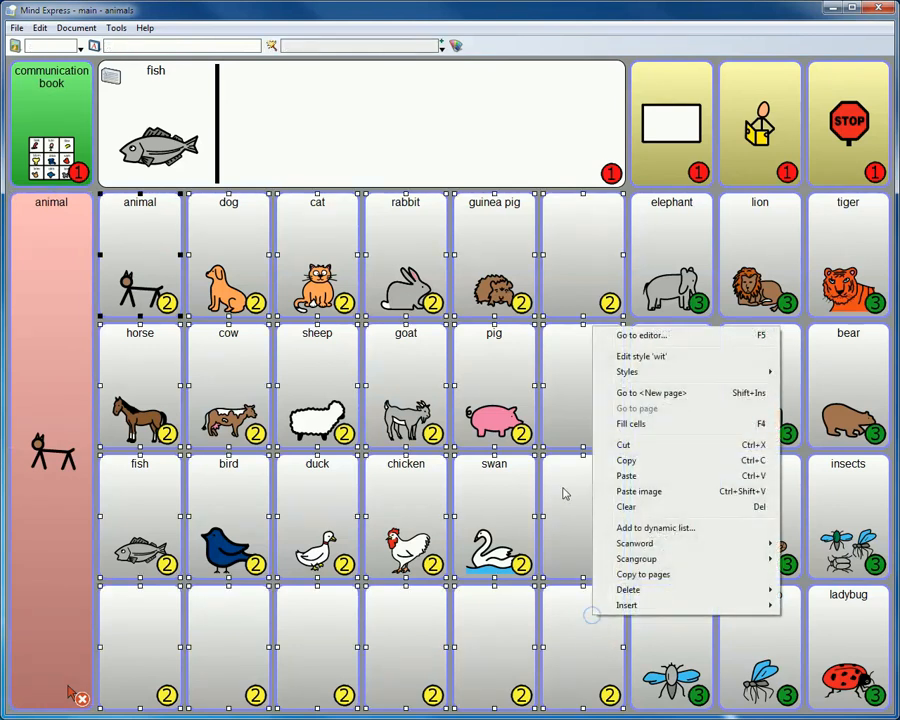
pyautogui.moveTo(649, 563)
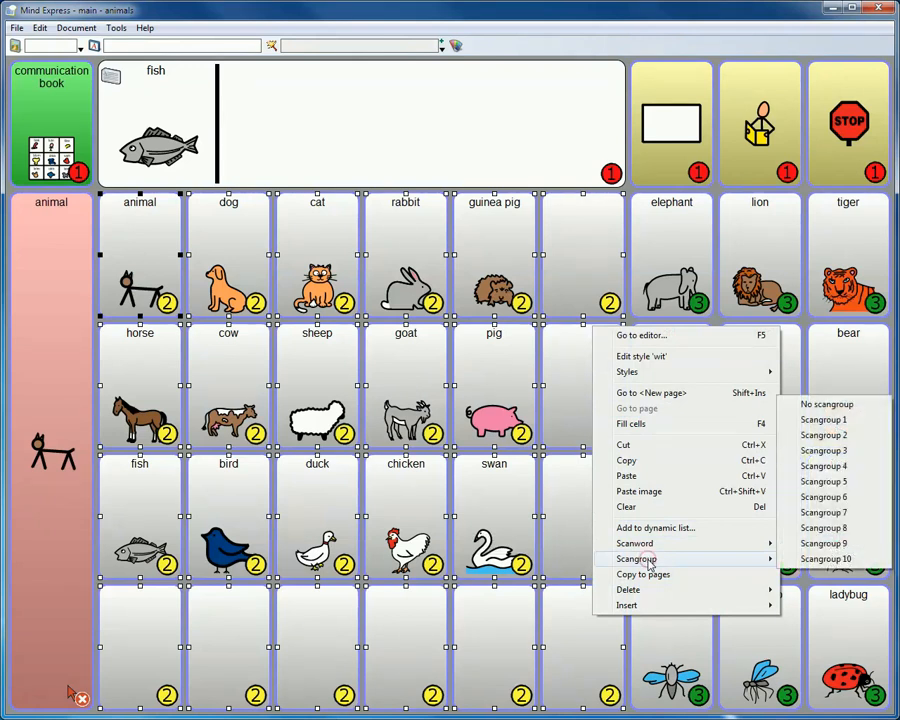
pyautogui.click(826, 405)
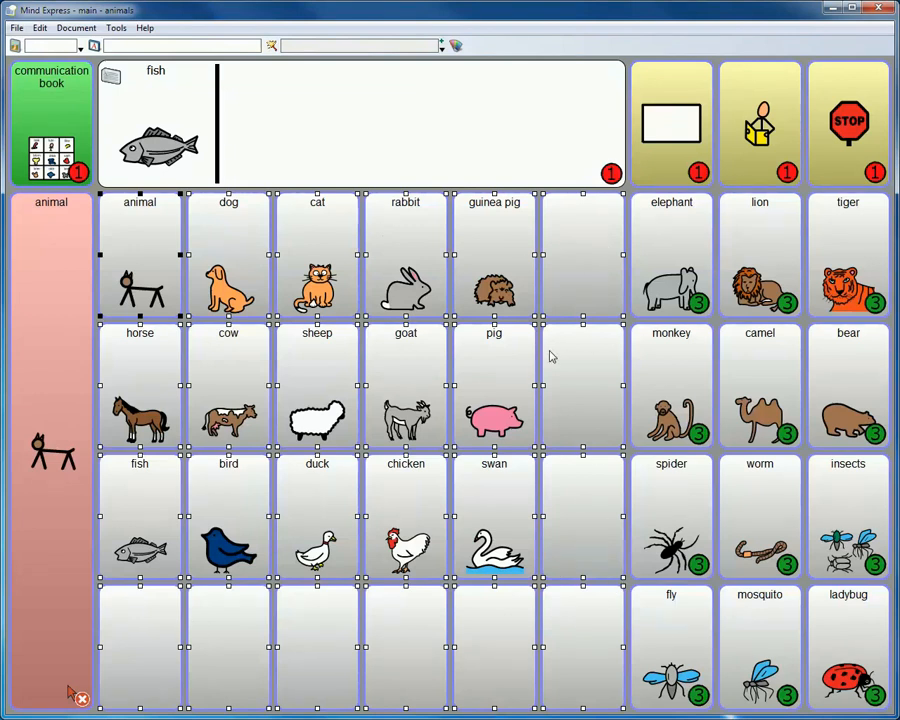
# - Run scanning to check how the page is scanned with the middle block outside any scangroup
pyautogui.press('F2')
pyautogui.click(42, 29)
pyautogui.click(71, 75)
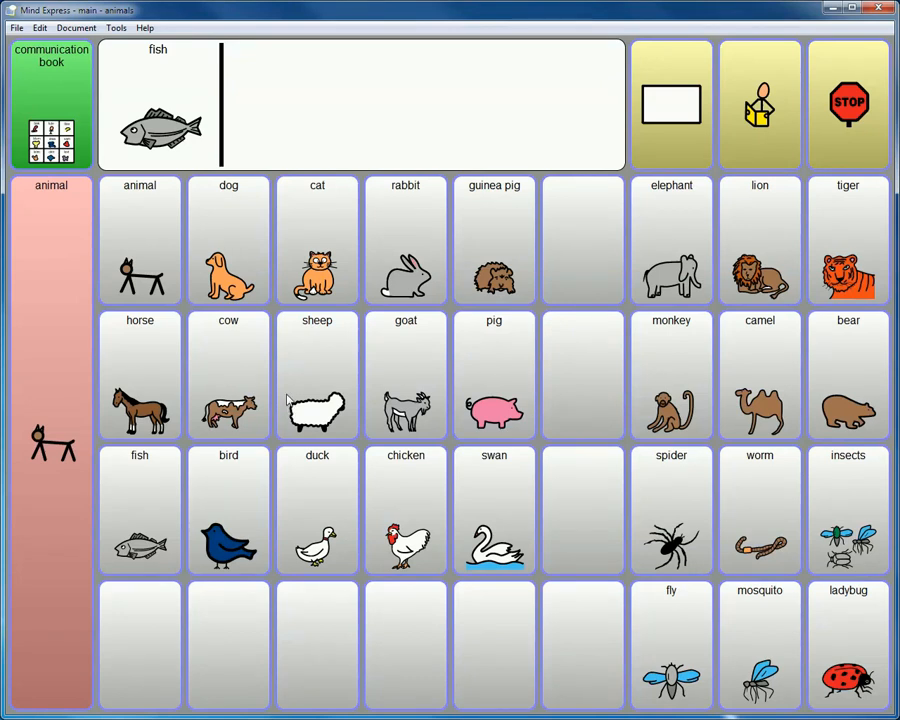
# - In edit mode, set the scanword of the communication book cell's current scangroup to "group 1"
pyautogui.press('F2')
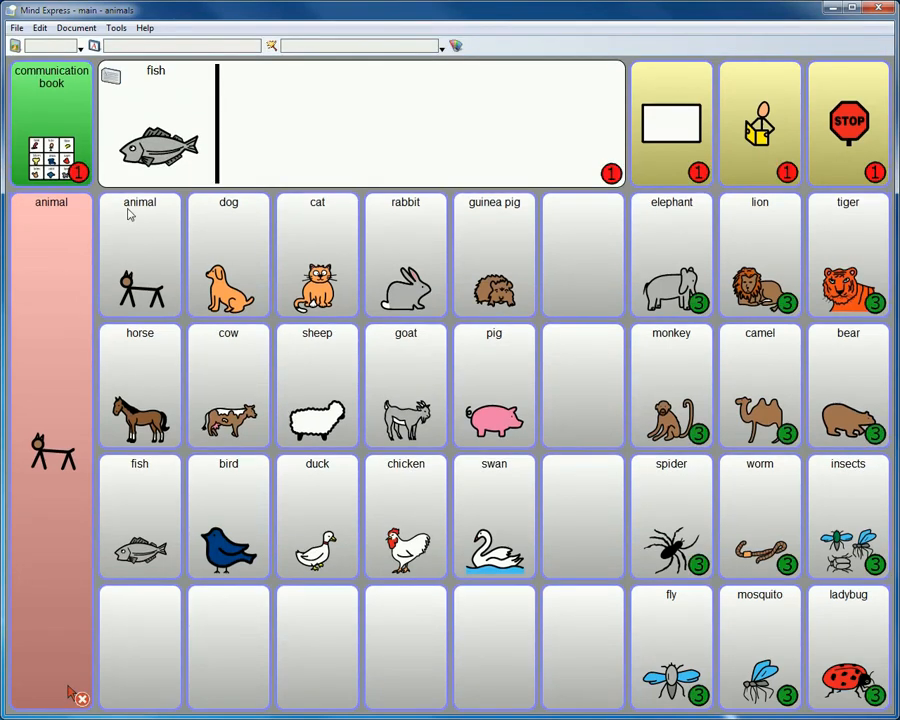
pyautogui.rightClick(67, 135)
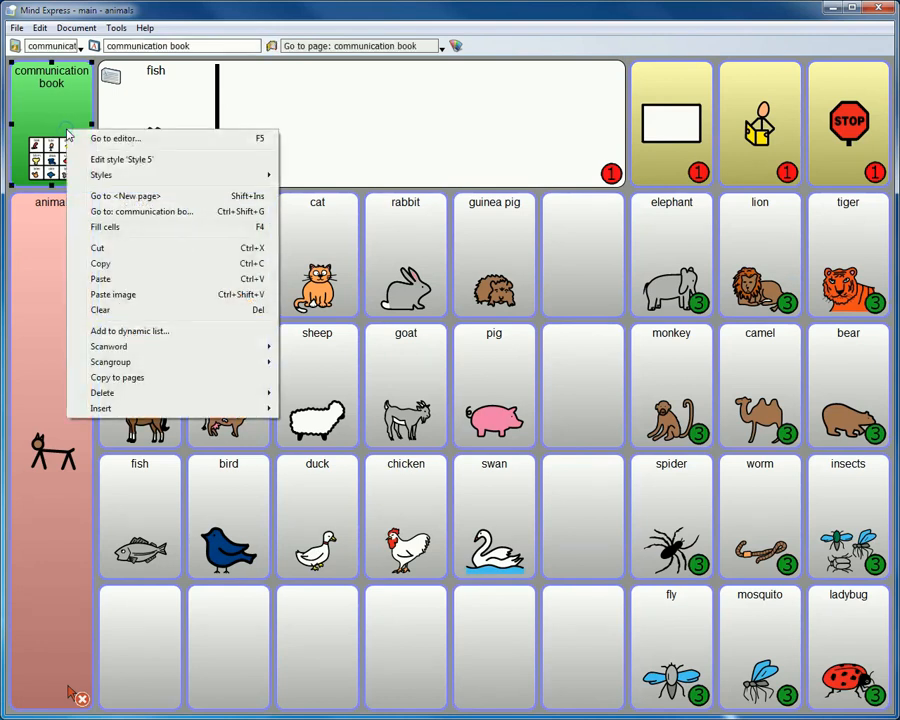
pyautogui.moveTo(128, 347)
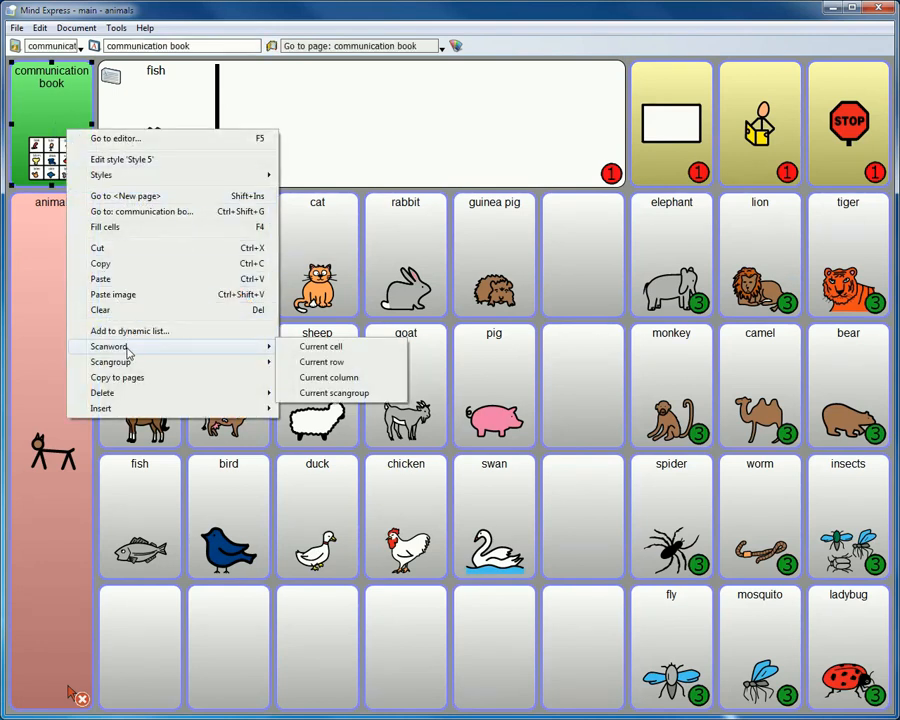
pyautogui.click(361, 398)
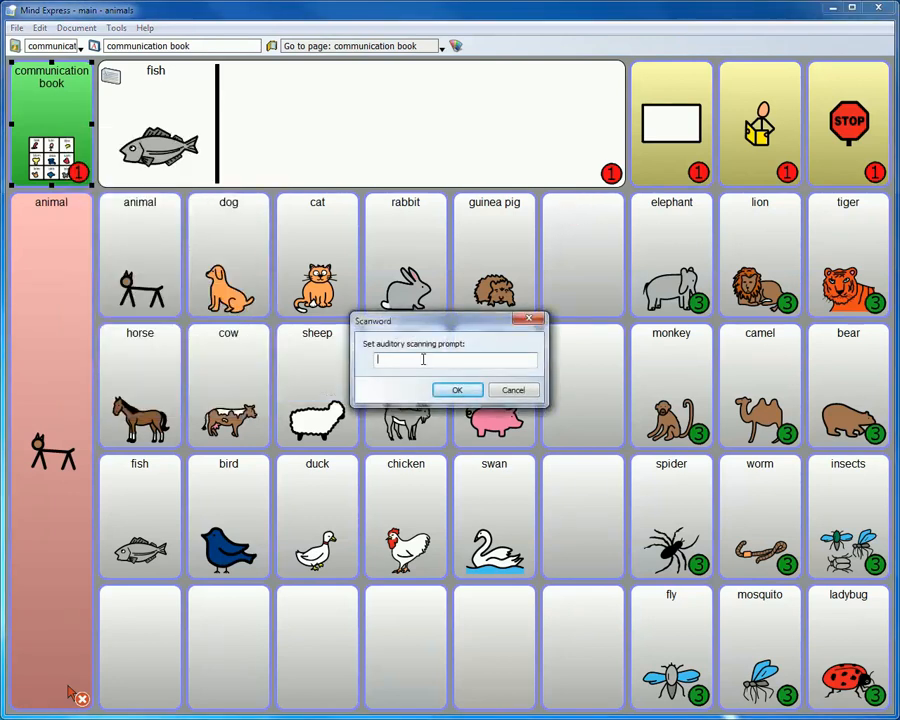
pyautogui.write('group 1')
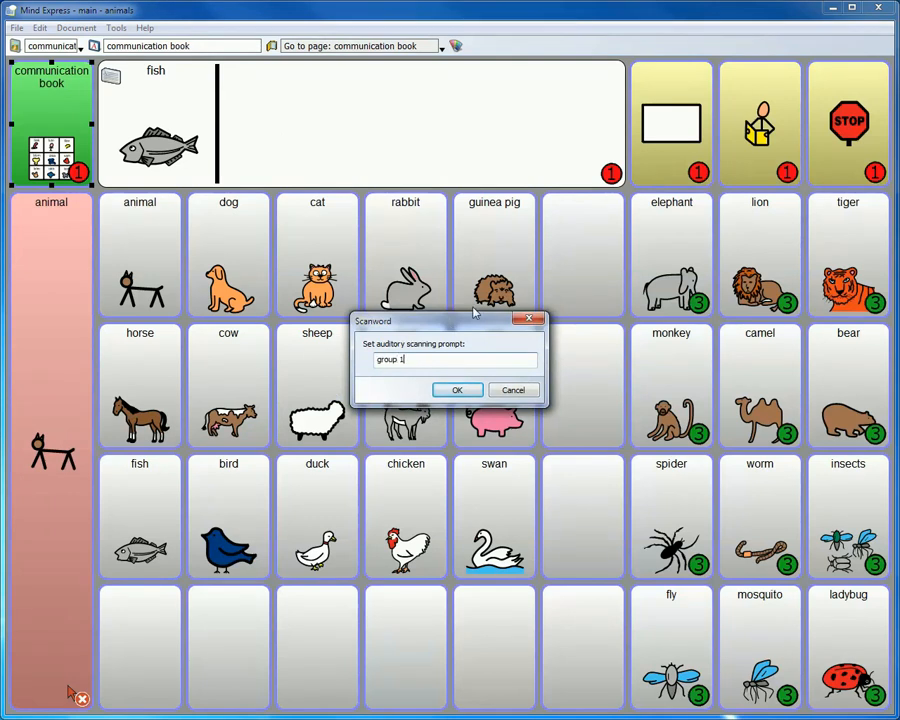
pyautogui.click(463, 389)
# - Set the scanword of the elephant cell's current scangroup to "group 3"
pyautogui.rightClick(677, 276)
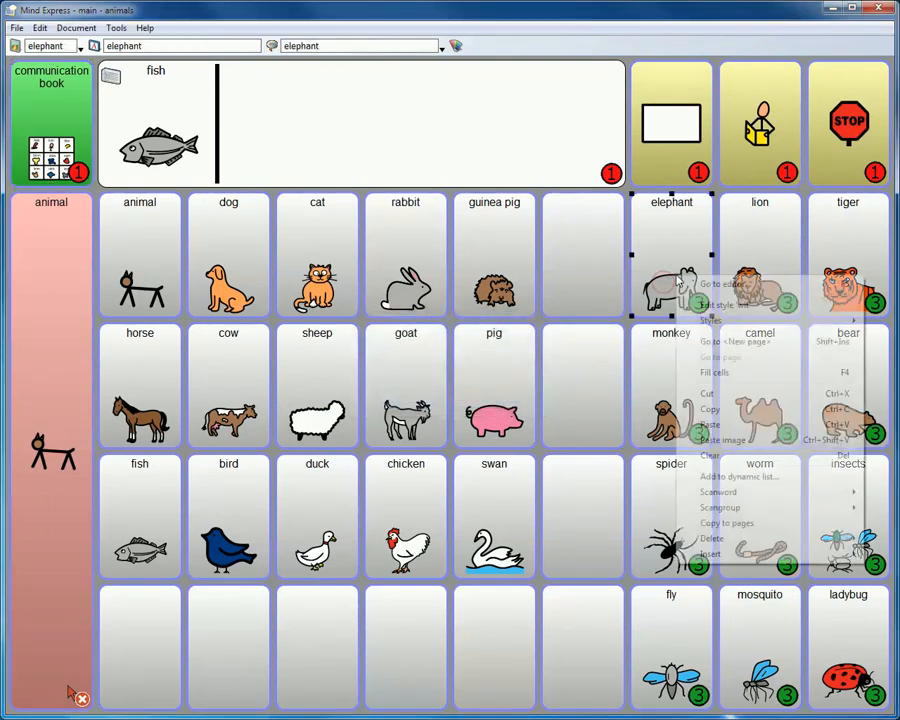
pyautogui.moveTo(703, 494)
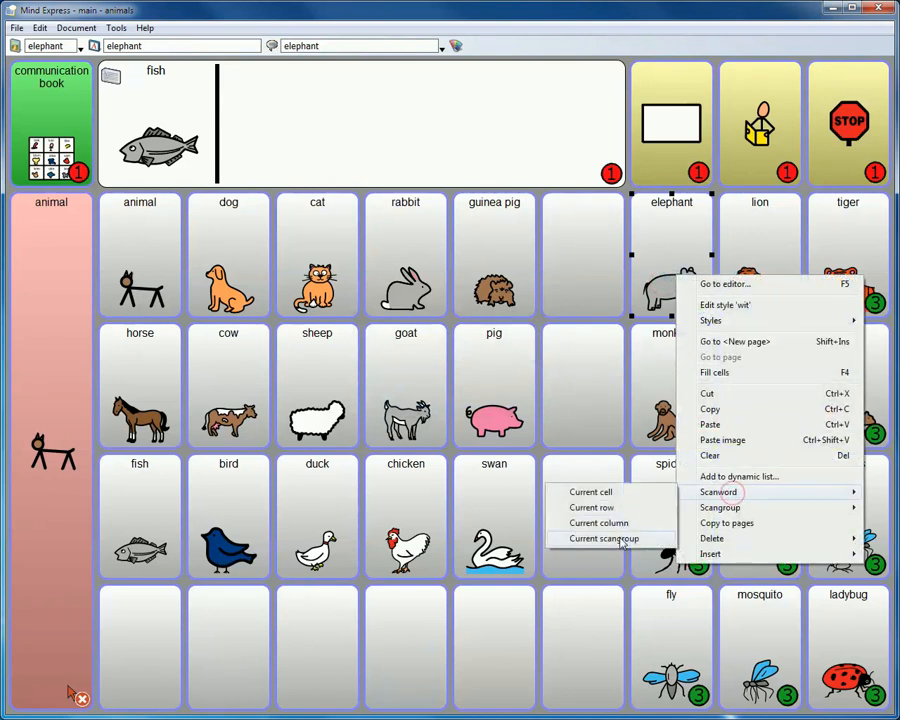
pyautogui.click(604, 538)
pyautogui.write('group 3')
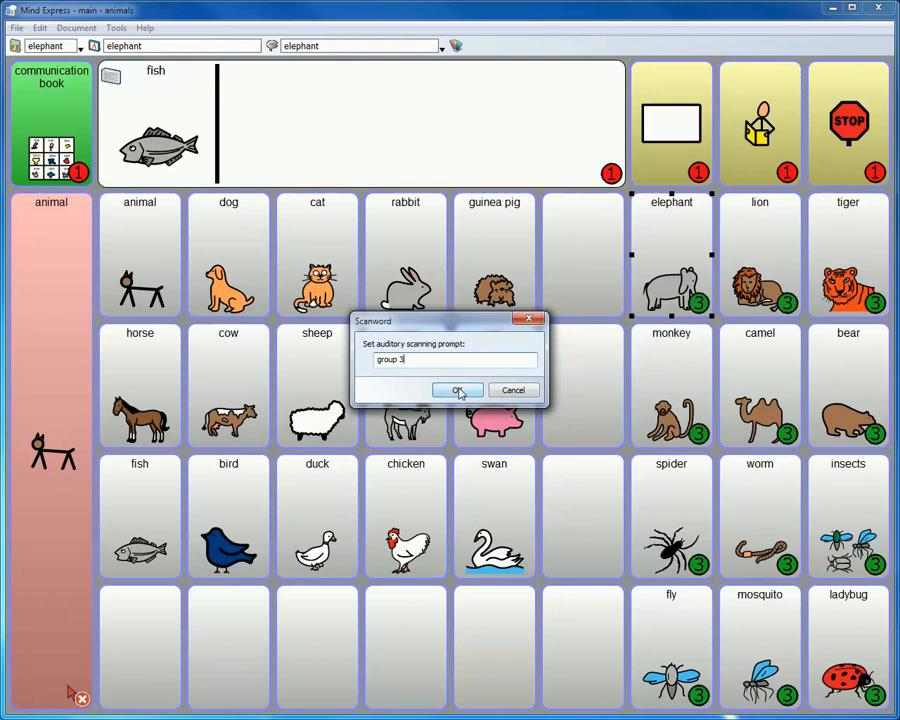
pyautogui.click(457, 390)
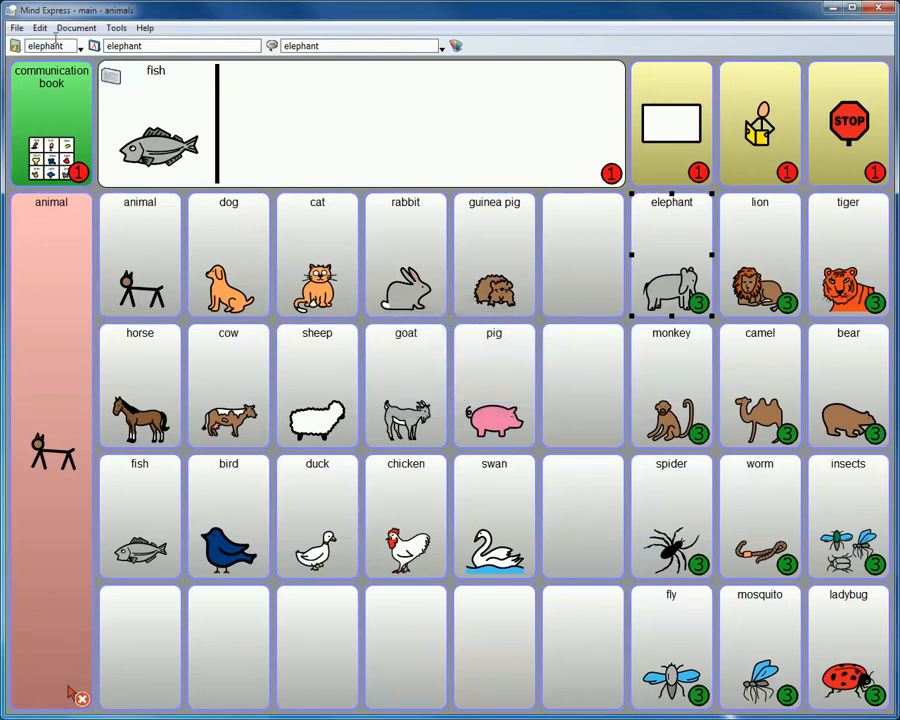
# - Run scanning to check the auditory prompts of the scangroups, and return to edit mode
pyautogui.click(40, 27)
pyautogui.click(70, 75)
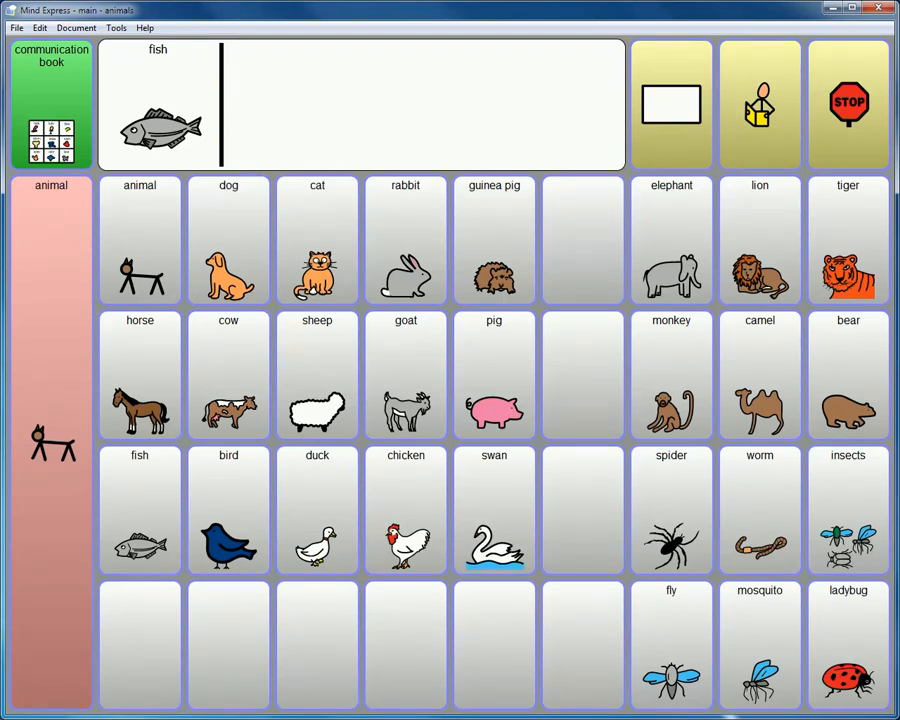
pyautogui.press('F2')
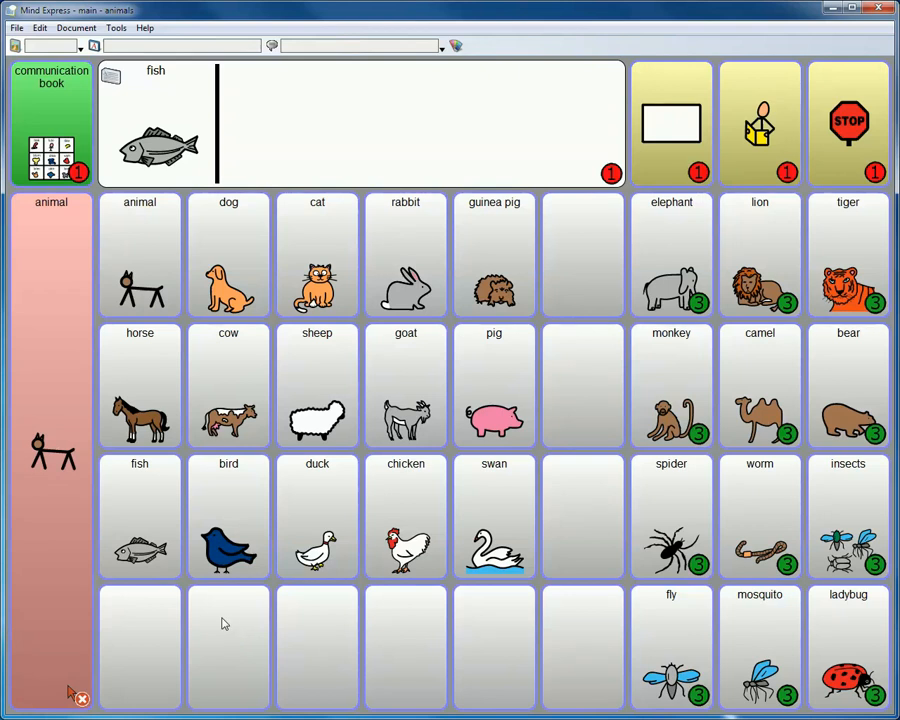
# - Increase the number of rows on the animals page to 7 in the page settings
pyautogui.click(72, 27)
pyautogui.click(100, 45)
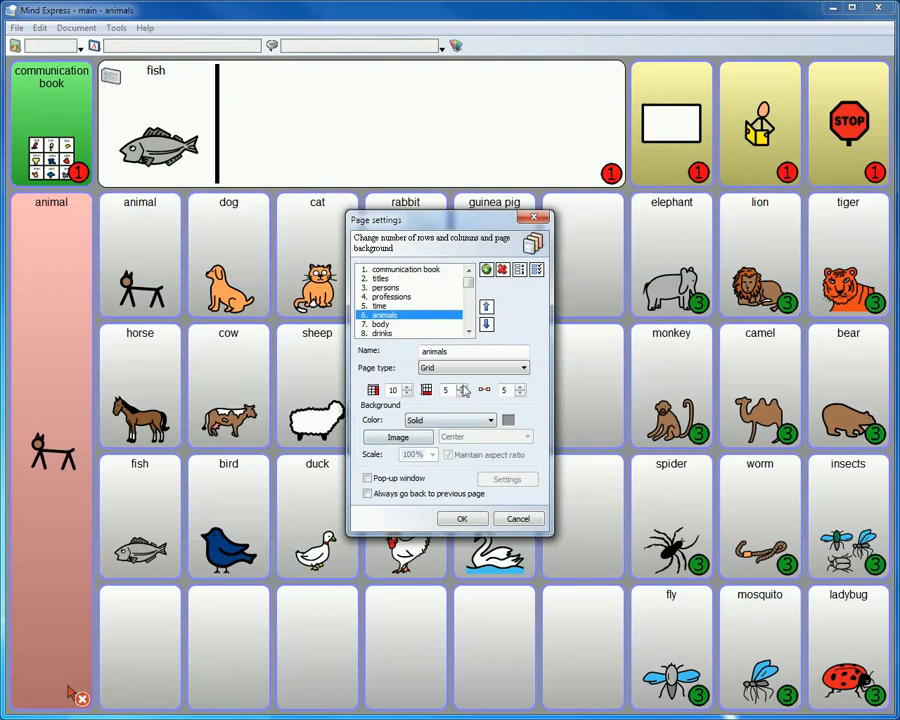
pyautogui.click(461, 387)
pyautogui.click(461, 387)
pyautogui.click(464, 517)
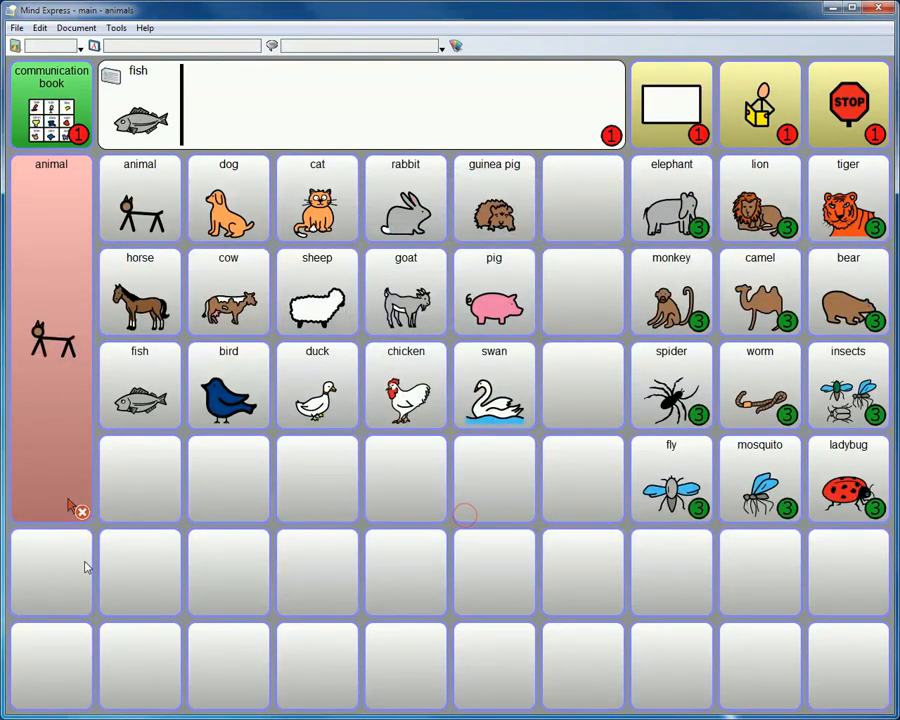
# - Apply the speech-bubble style, Style 13, to the first four cells of the sixth row
pyautogui.moveTo(48, 555); pyautogui.dragTo(317, 579)
pyautogui.rightClick(318, 570)
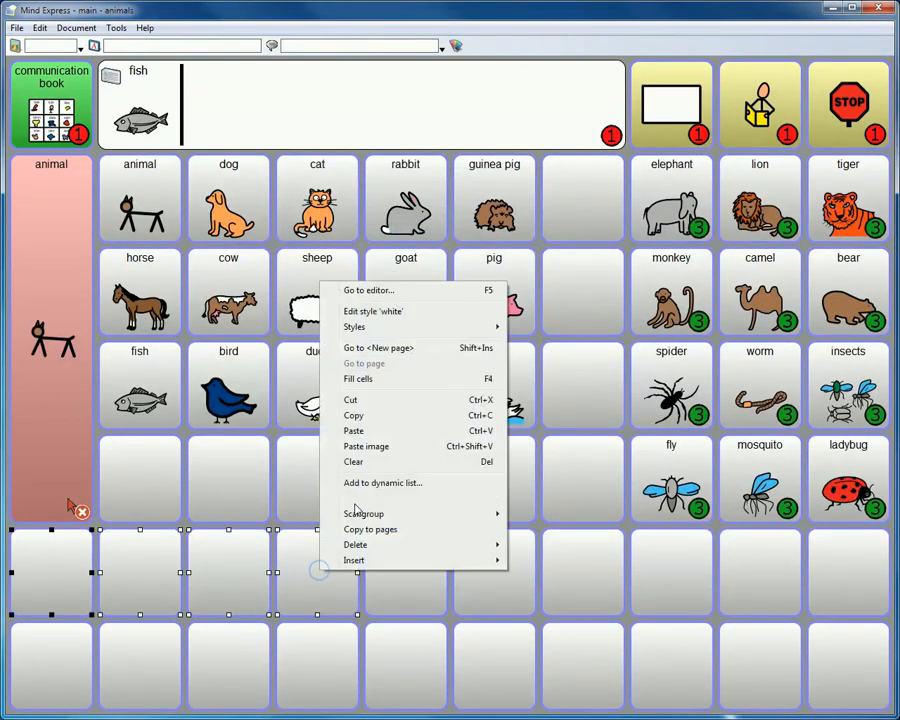
pyautogui.moveTo(376, 329)
pyautogui.click(550, 484)
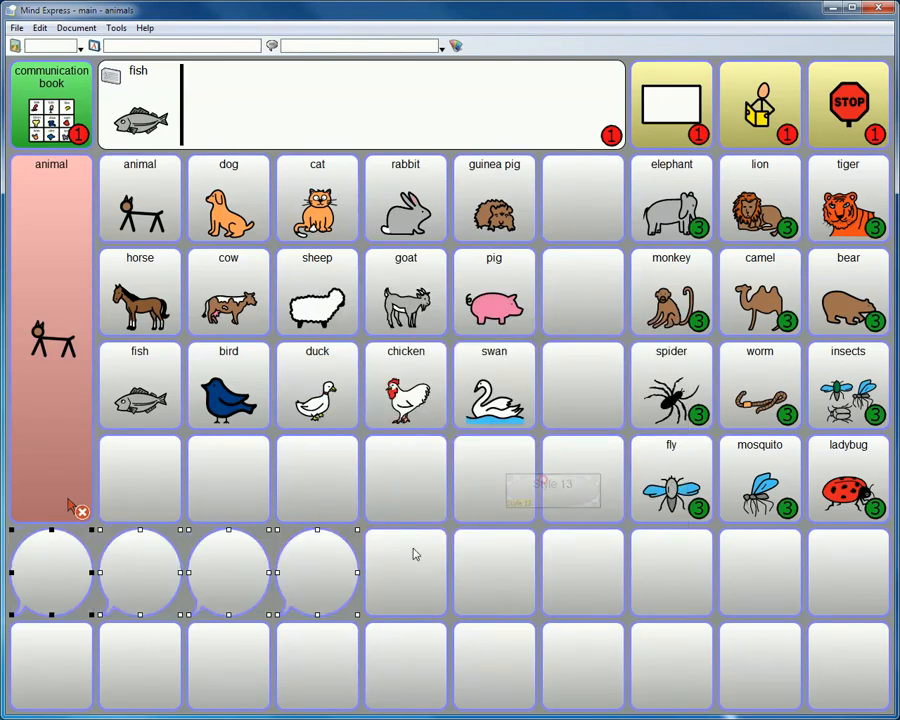
# - Apply the thought-bubble style to the next four cells of the sixth row, beside the speech bubbles
pyautogui.moveTo(415, 554); pyautogui.dragTo(677, 579)
pyautogui.rightClick(673, 568)
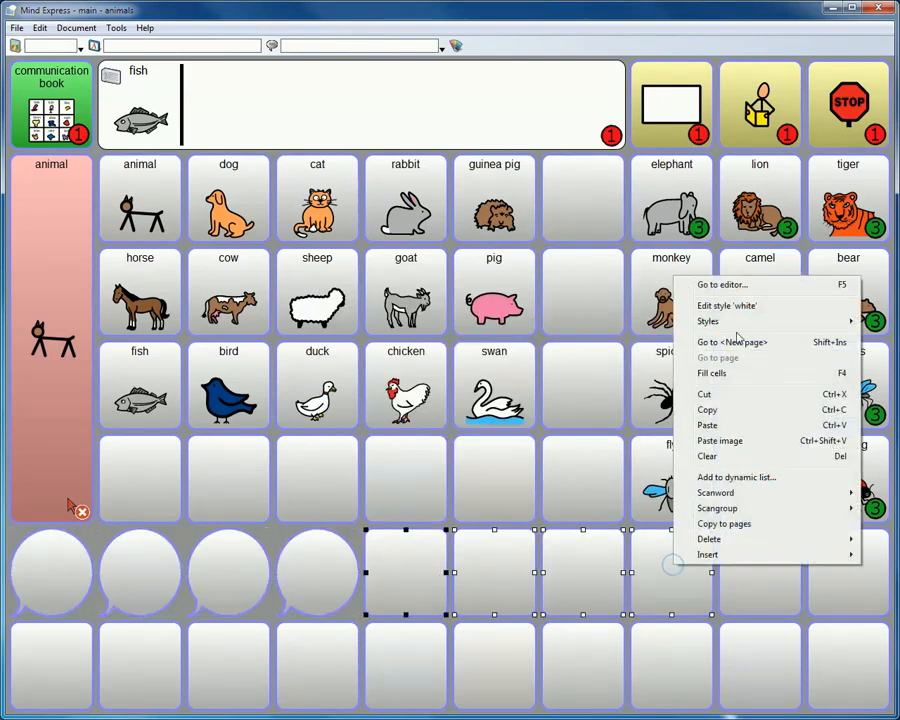
pyautogui.moveTo(729, 326)
pyautogui.click(551, 443)
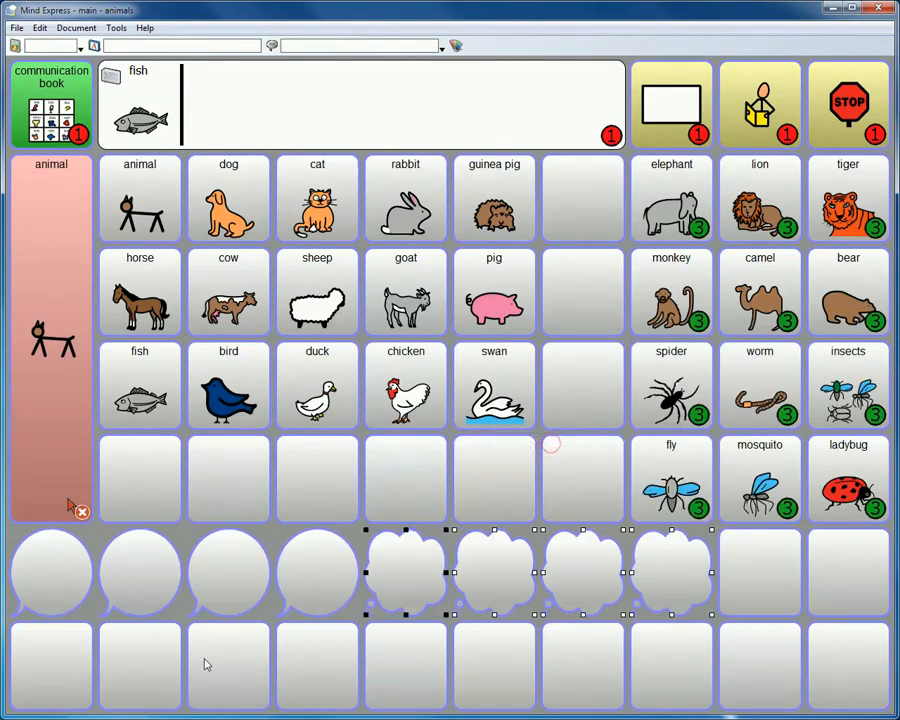
# - Apply the hexagon style to the first four cells of the seventh row
pyautogui.moveTo(76, 665); pyautogui.dragTo(320, 651)
pyautogui.rightClick(320, 651)
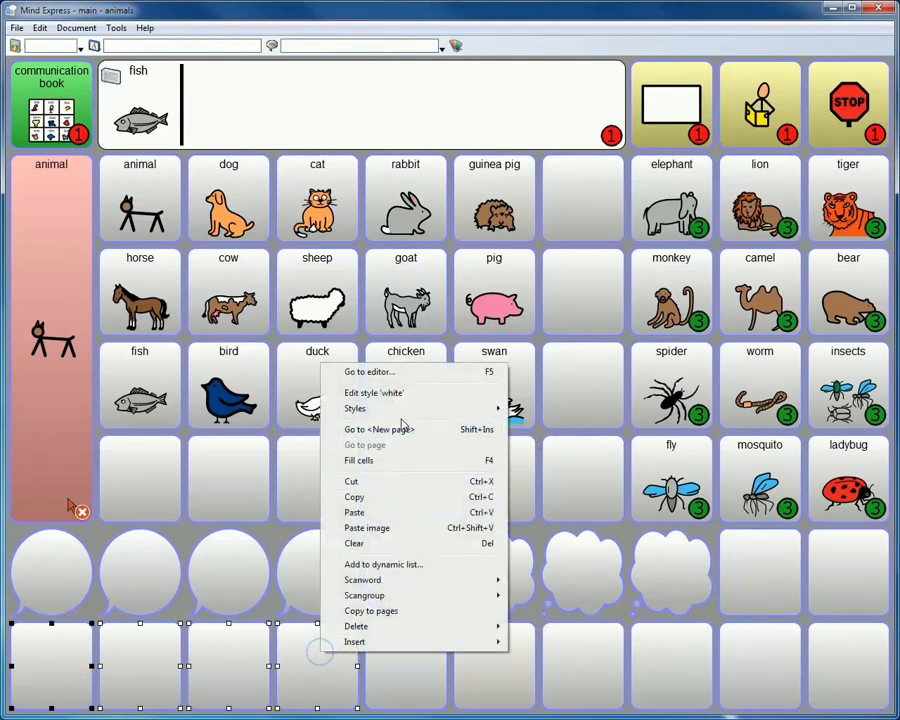
pyautogui.moveTo(400, 408)
pyautogui.click(561, 156)
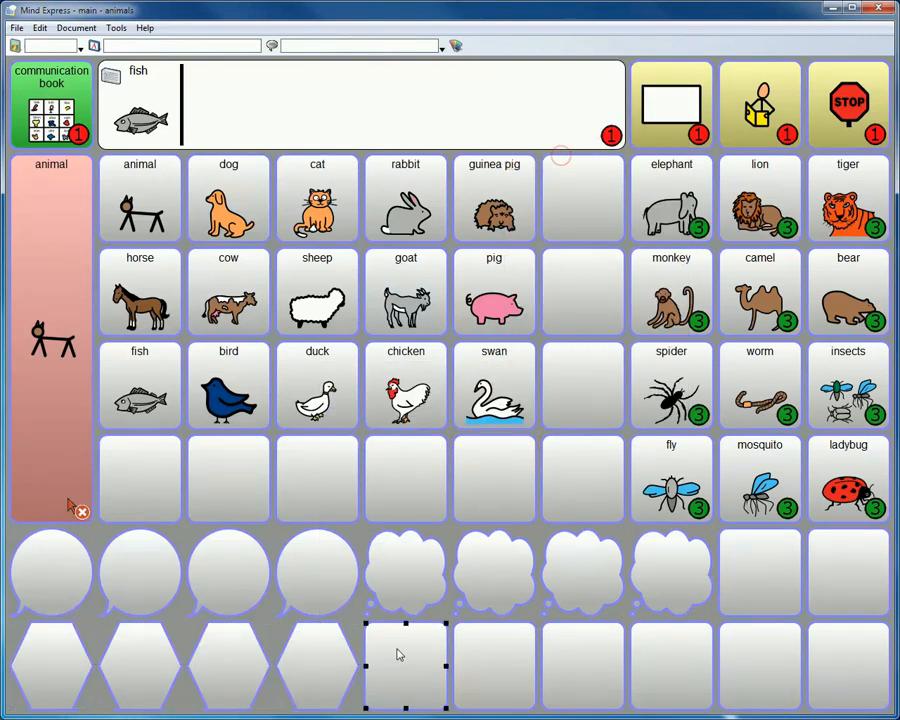
# - Apply the octagon style, Style 16, to the next four cells of the seventh row
pyautogui.moveTo(398, 655); pyautogui.dragTo(645, 663)
pyautogui.rightClick(645, 663)
pyautogui.moveTo(706, 425)
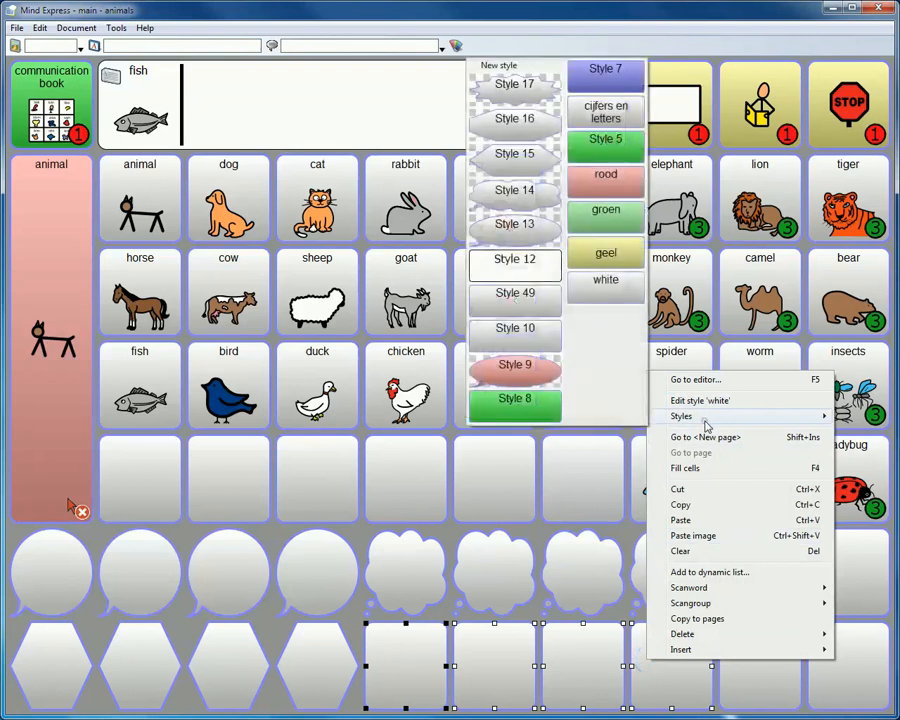
pyautogui.click(518, 117)
# - Apply the star-shaped Style 17 to the last two cells of both the sixth and seventh rows
pyautogui.moveTo(766, 566); pyautogui.dragTo(850, 646)
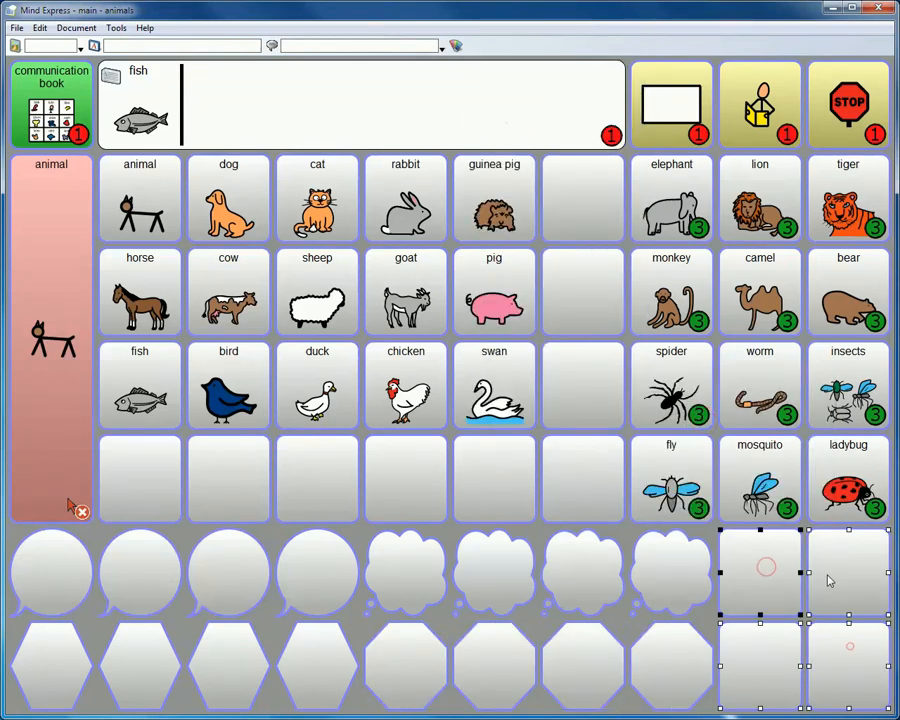
pyautogui.rightClick(828, 580)
pyautogui.moveTo(750, 329)
pyautogui.click(583, 350)
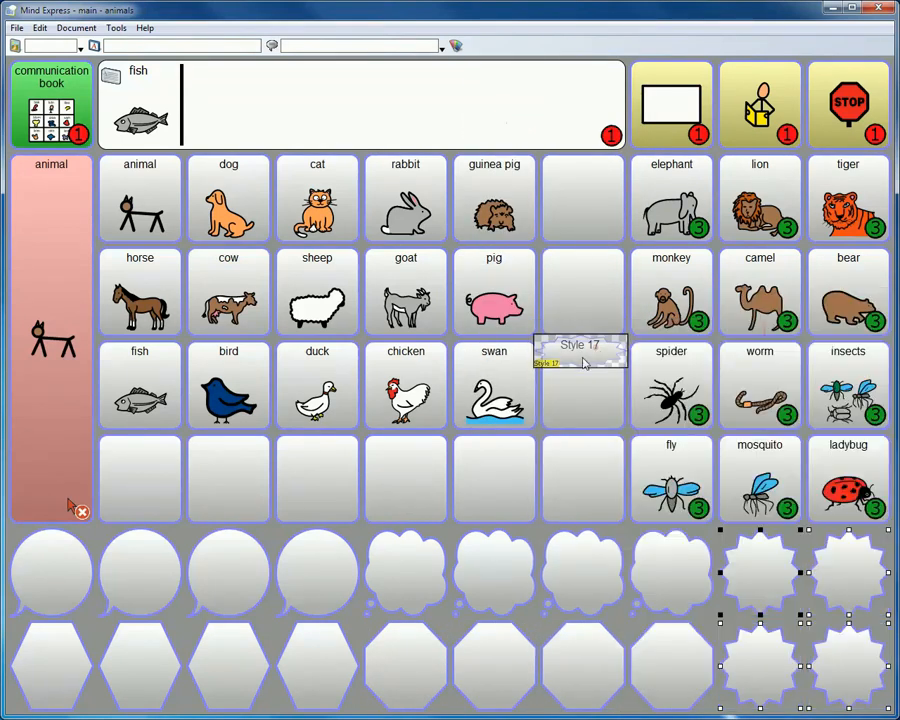
pyautogui.click(45, 595)
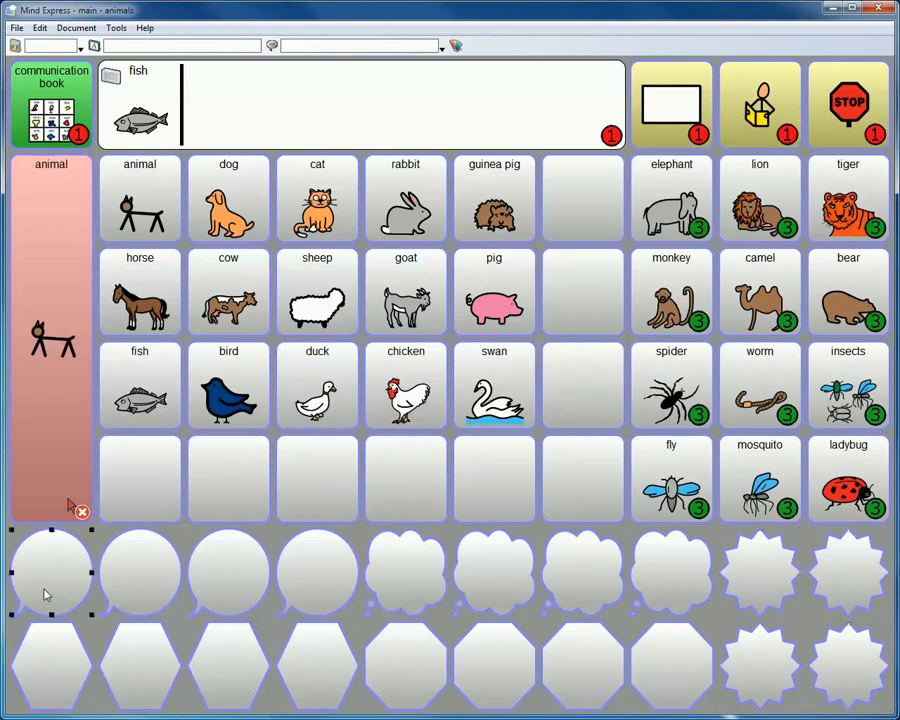
pyautogui.click(416, 570)
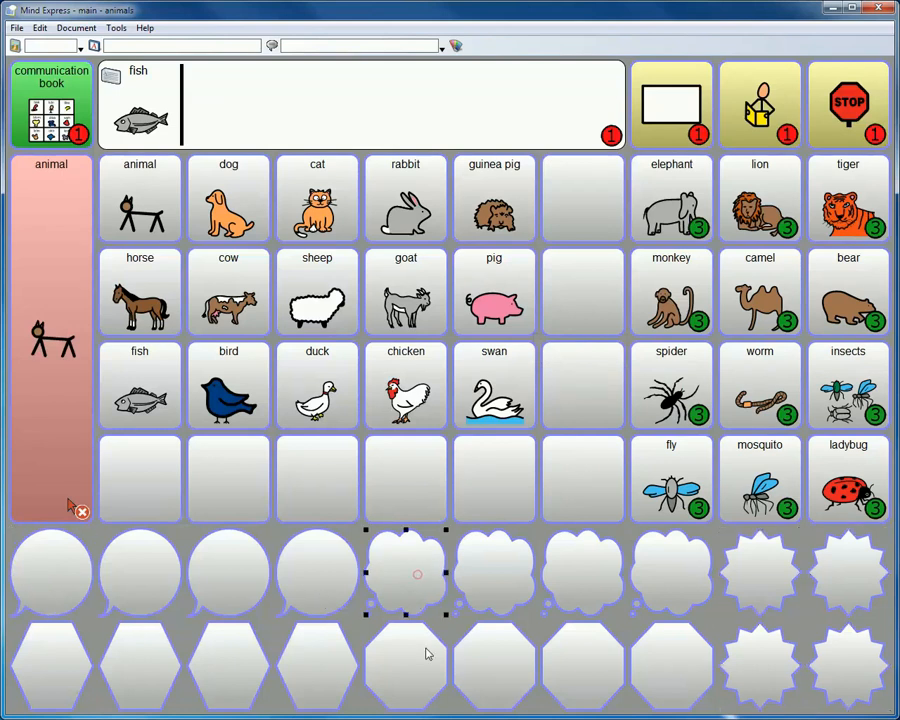
pyautogui.click(757, 589)
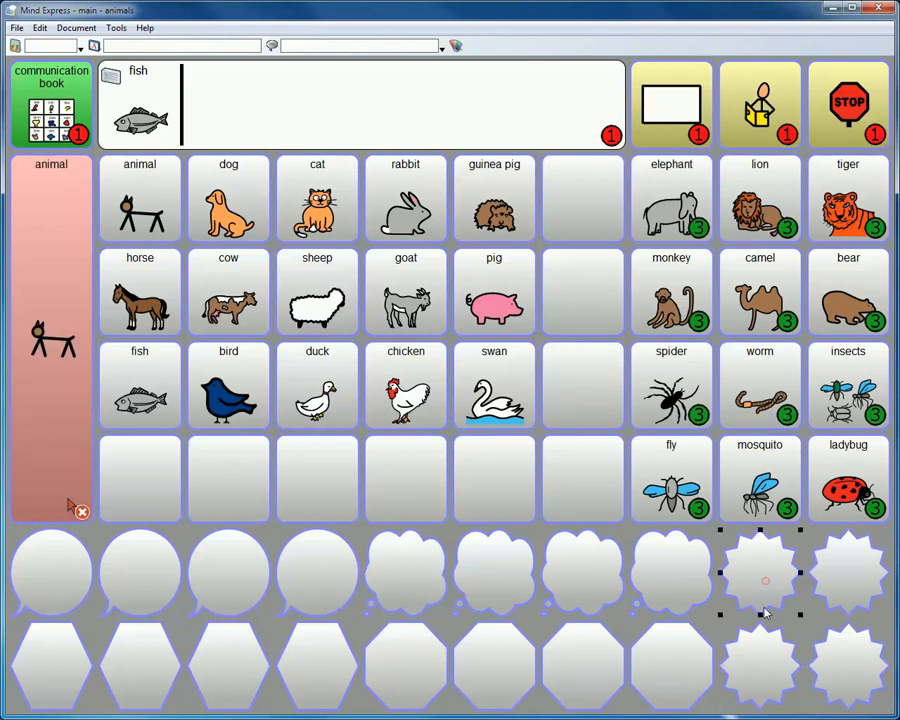
pyautogui.click(50, 664)
# - Examine the shapes available in the style settings of an octagon cell, leaving its style as it is
pyautogui.click(428, 658)
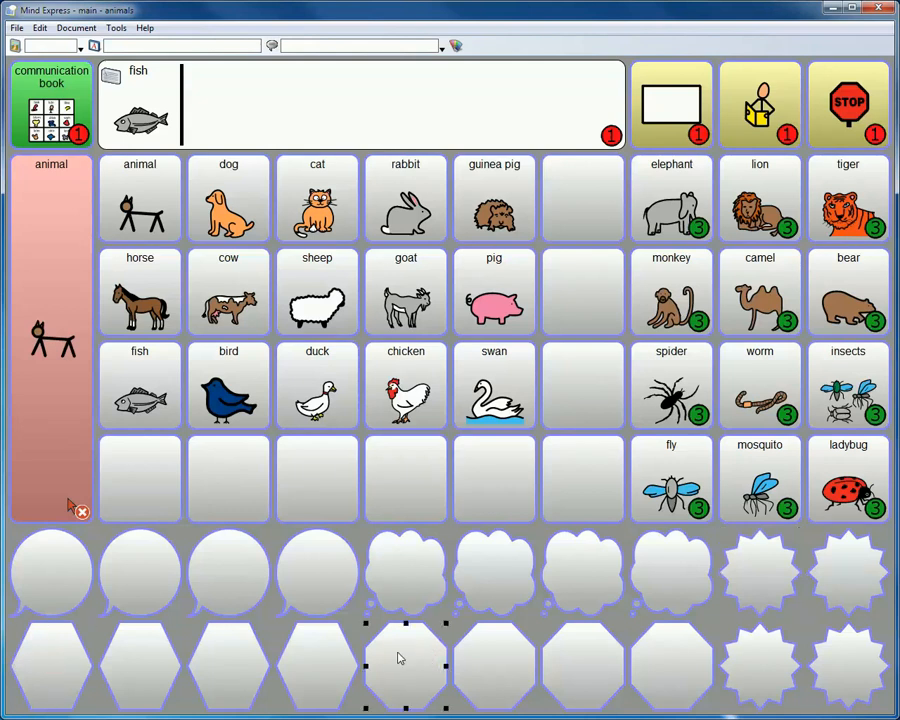
pyautogui.rightClick(402, 655)
pyautogui.click(469, 394)
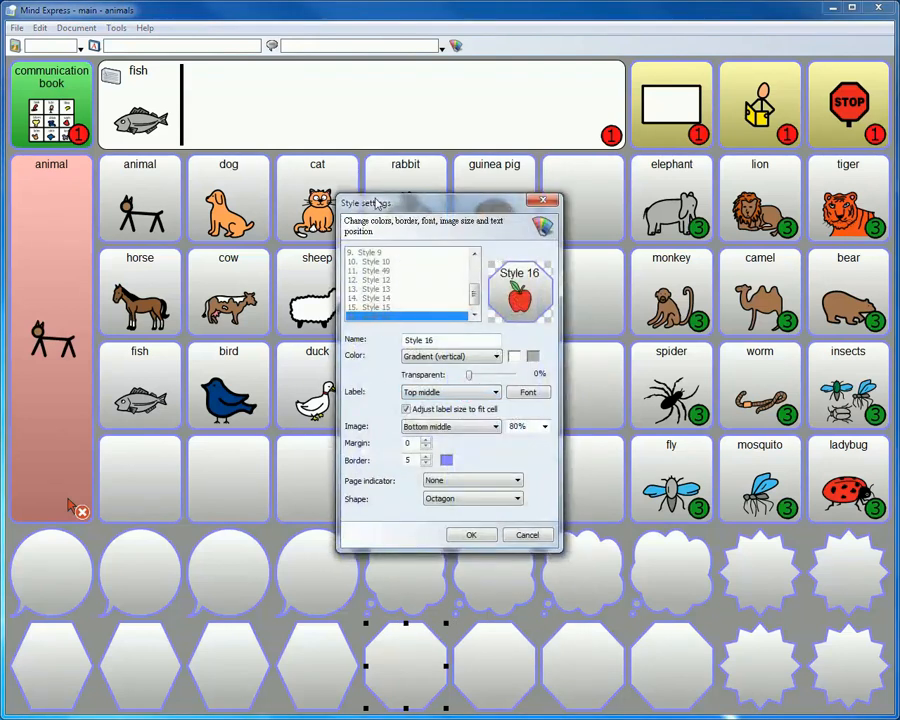
pyautogui.click(443, 502)
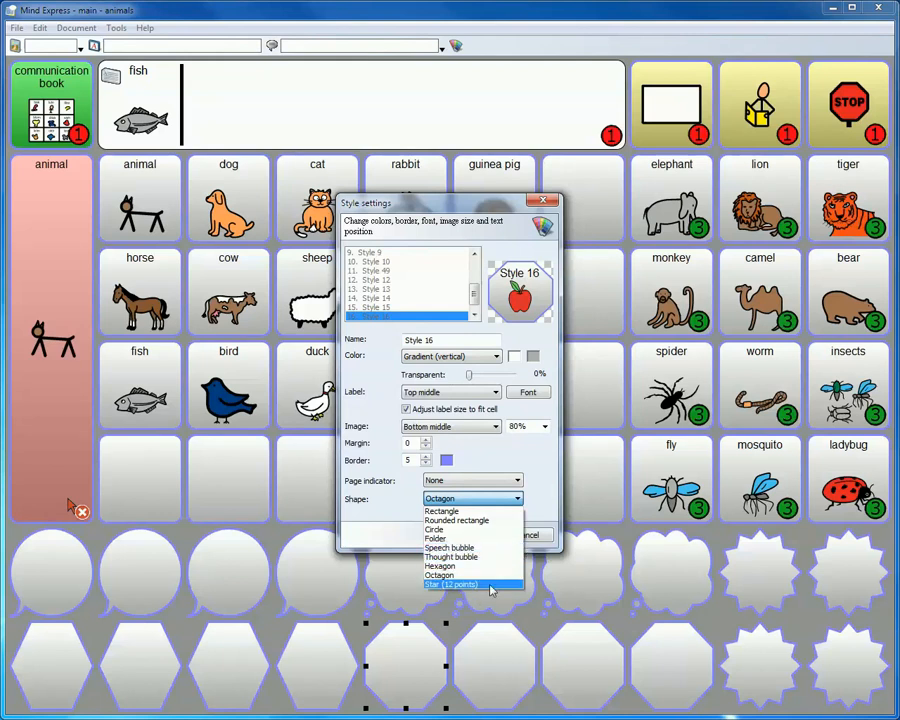
pyautogui.click(548, 489)
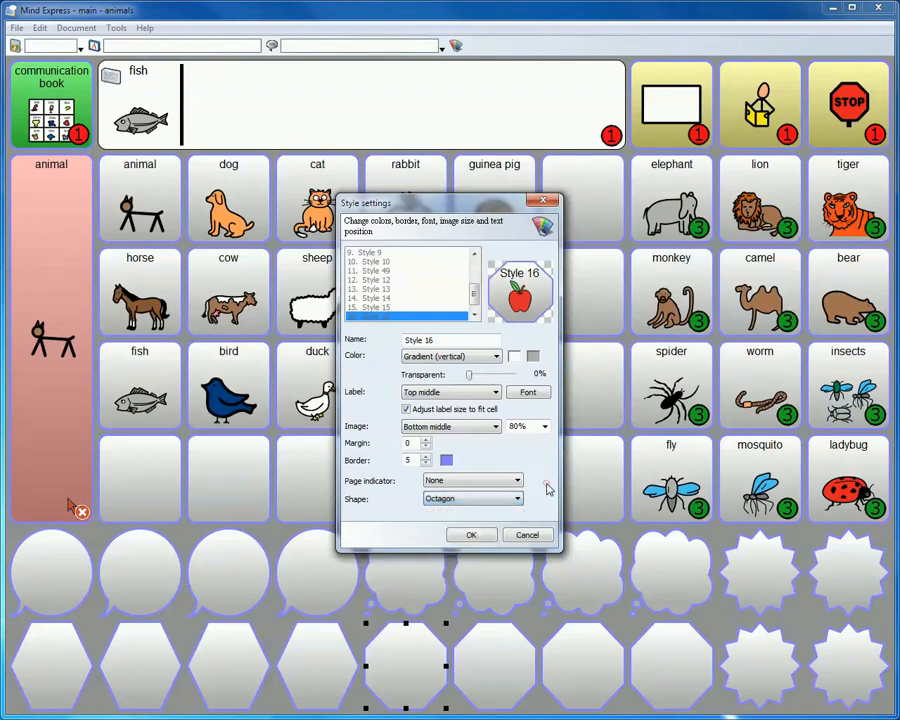
pyautogui.click(528, 536)
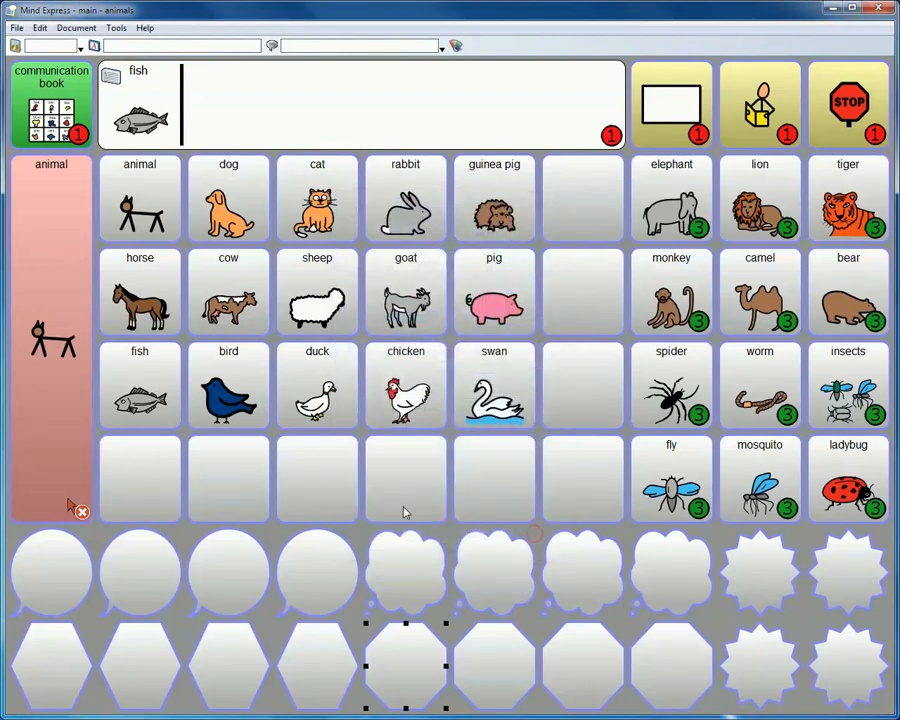
# - With edit mode off and the message box cleared, have messages highlighted while reading with Color background in the document preferences
pyautogui.press('F2')
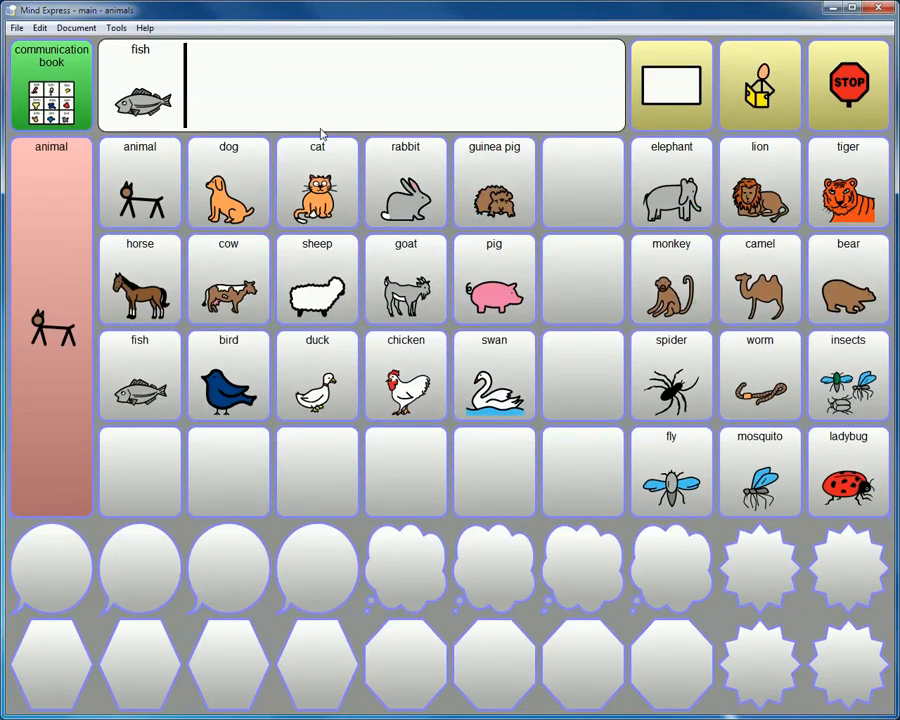
pyautogui.click(660, 112)
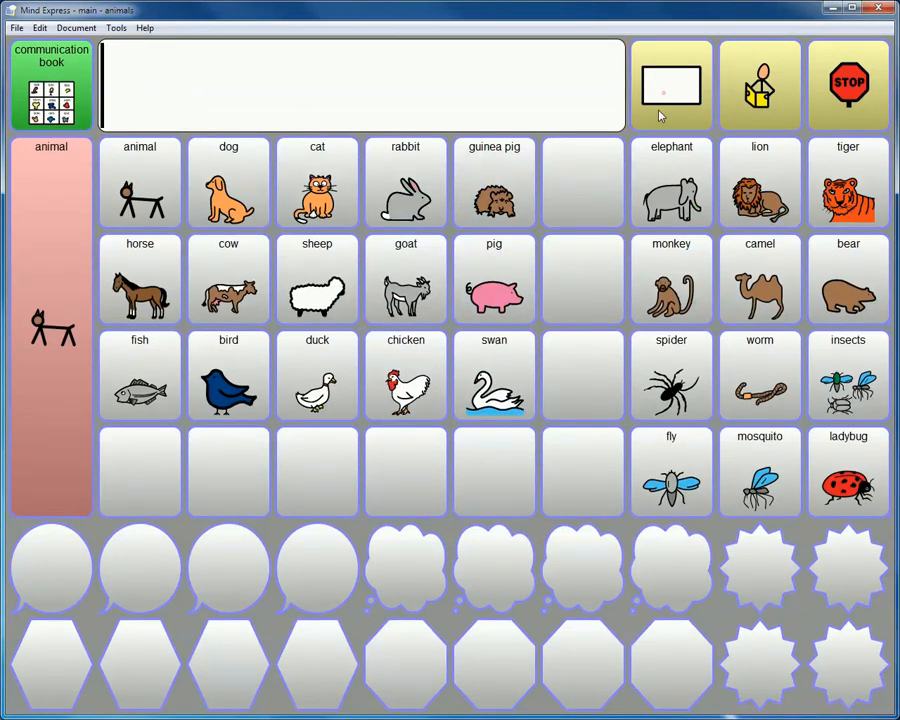
pyautogui.click(78, 28)
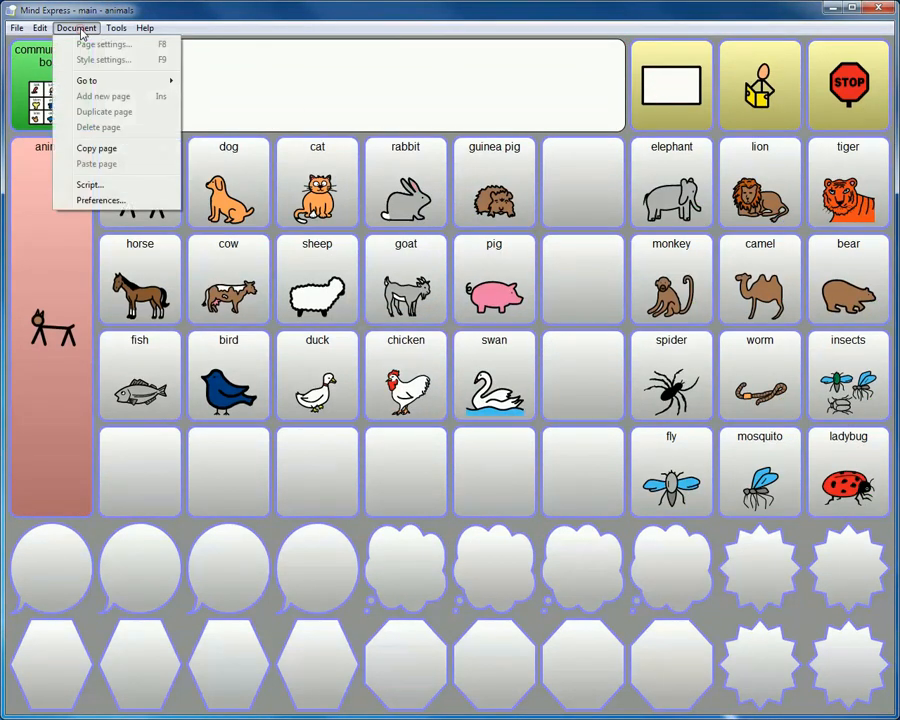
pyautogui.click(117, 205)
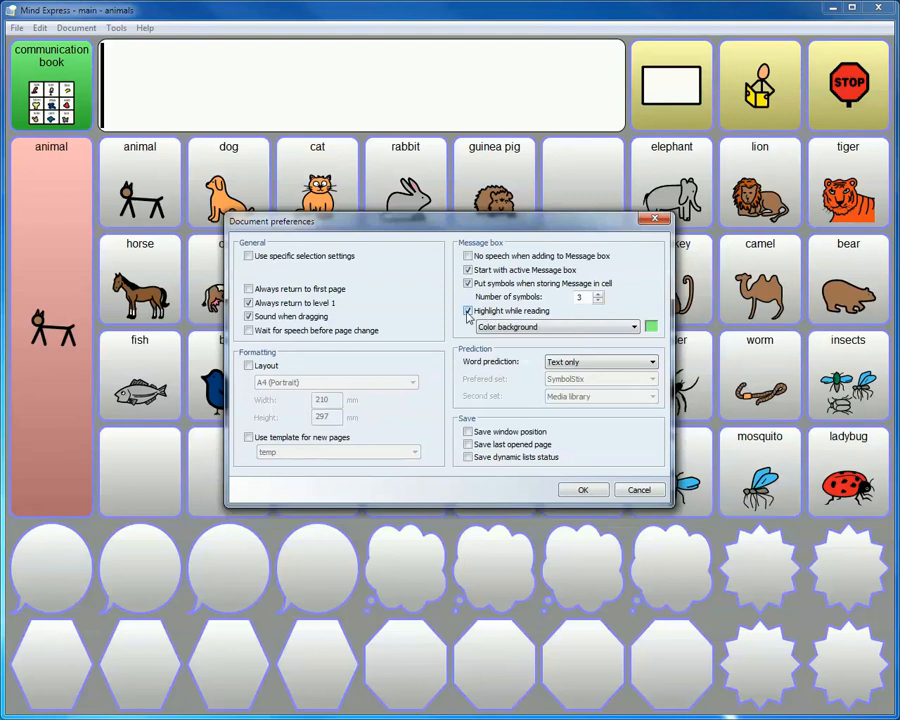
pyautogui.click(563, 330)
pyautogui.click(564, 327)
pyautogui.click(585, 490)
# - Add dog, cat and cow to the message box and read the message aloud to check the highlighting
pyautogui.click(232, 185)
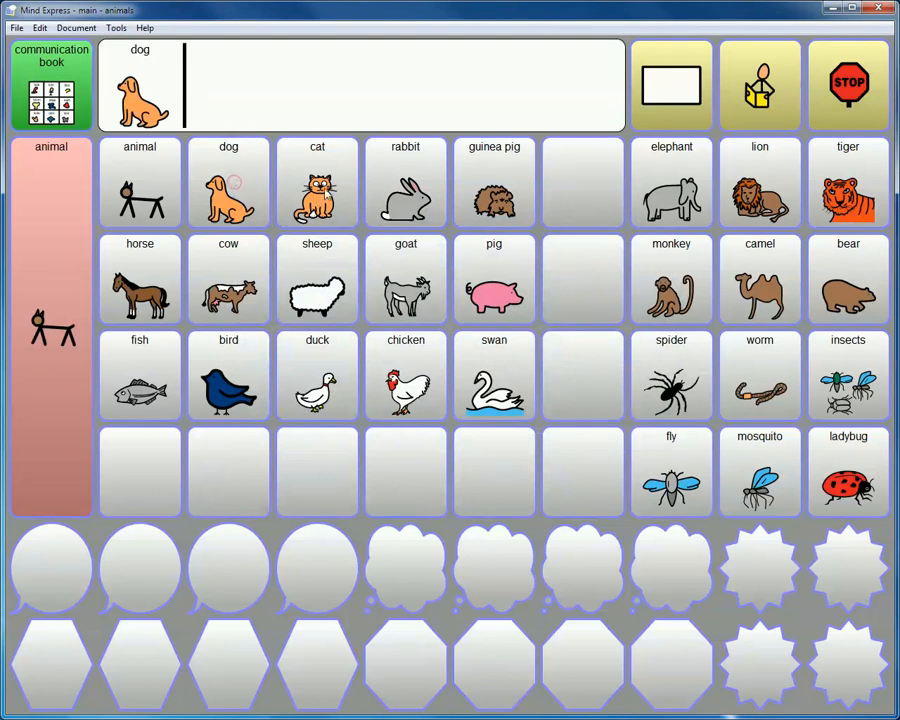
pyautogui.click(326, 196)
pyautogui.click(240, 268)
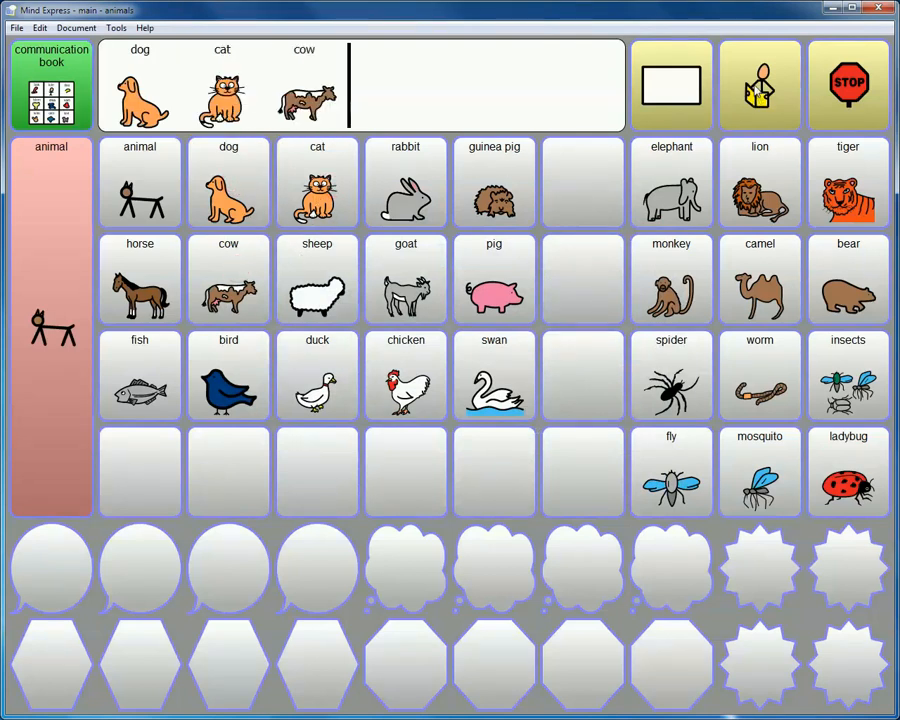
pyautogui.click(528, 57)
# - Set the message box highlighting while reading to Color text in the document preferences and try it on the message
pyautogui.click(62, 27)
pyautogui.click(100, 200)
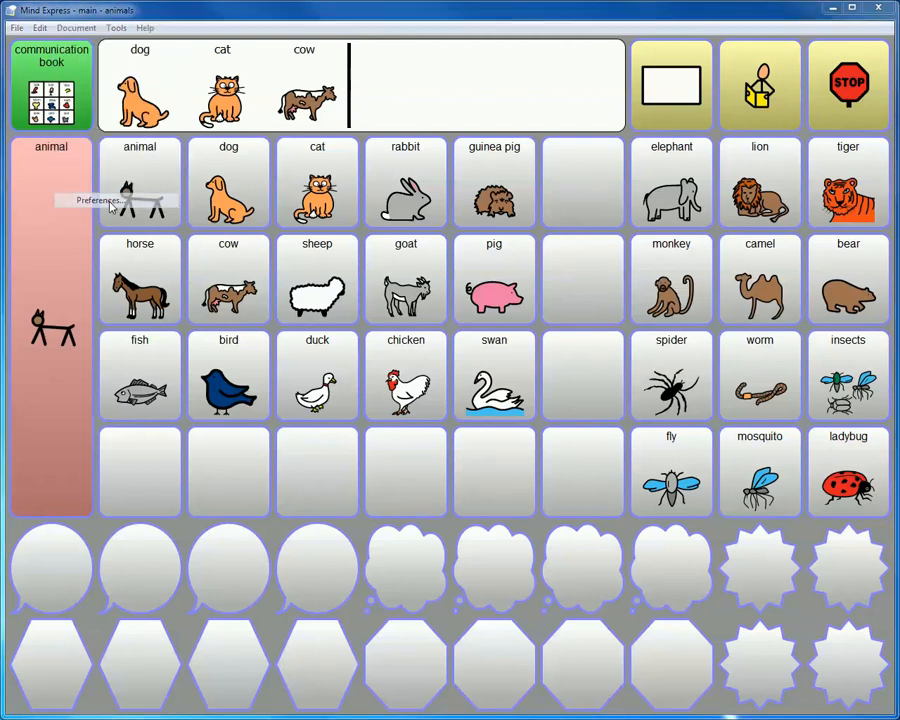
pyautogui.click(512, 327)
pyautogui.click(509, 349)
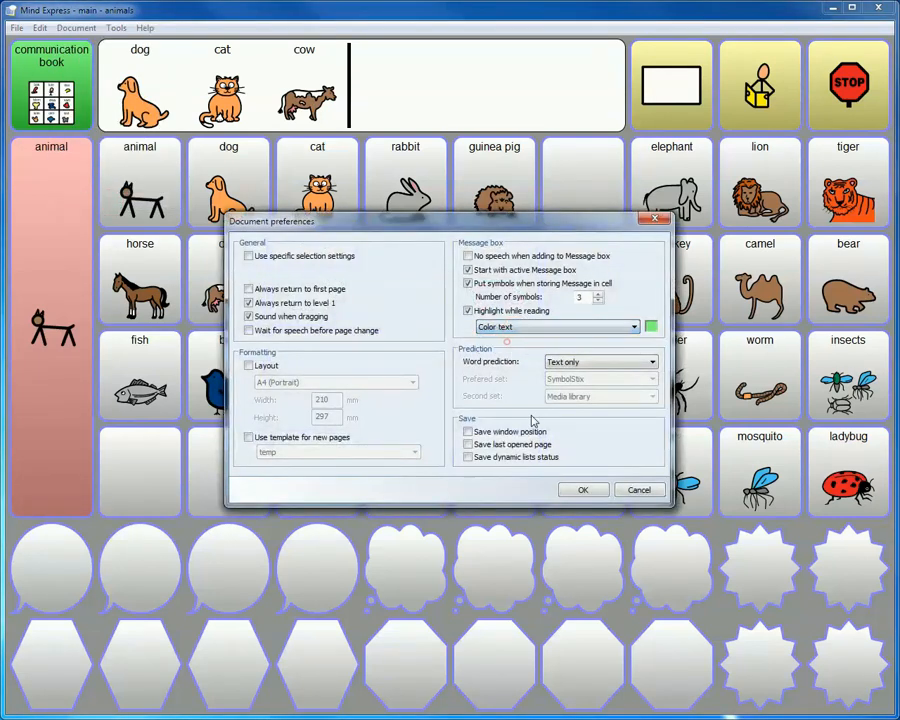
pyautogui.click(583, 489)
pyautogui.click(670, 97)
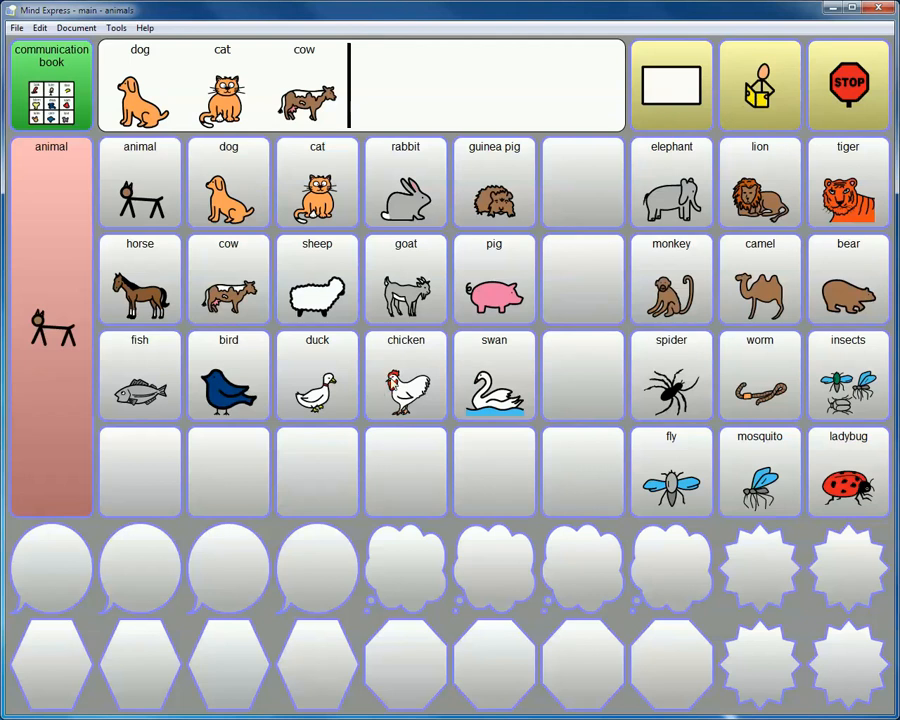
# - In edit mode, replace the sheep cell's label with the two-line text "Hi" and "I'm a sheep"
pyautogui.press('F2')
pyautogui.click(305, 298)
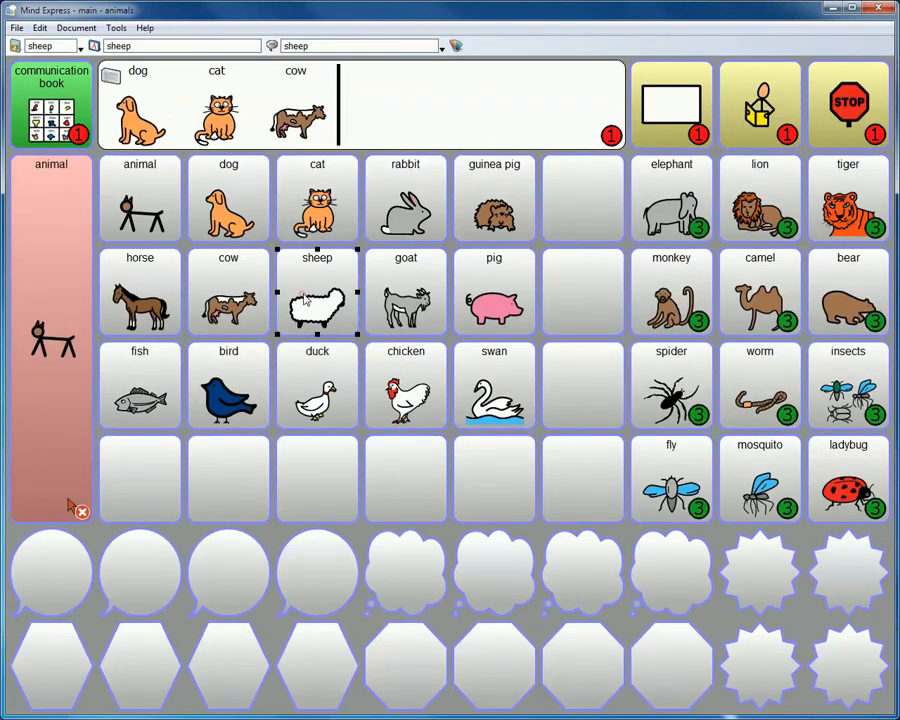
pyautogui.rightClick(305, 298)
pyautogui.click(367, 306)
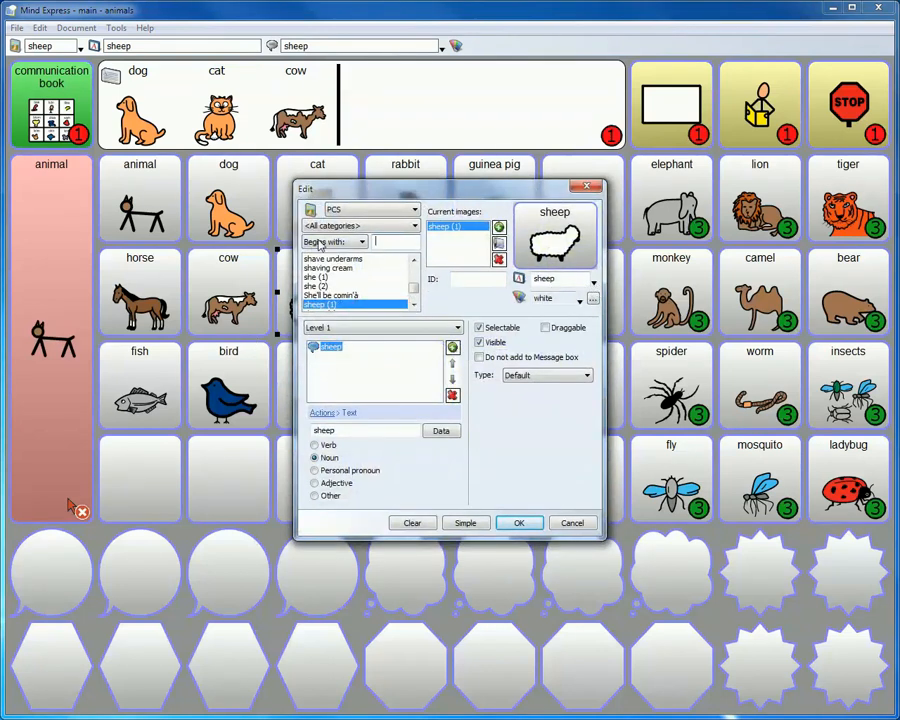
pyautogui.click(594, 288)
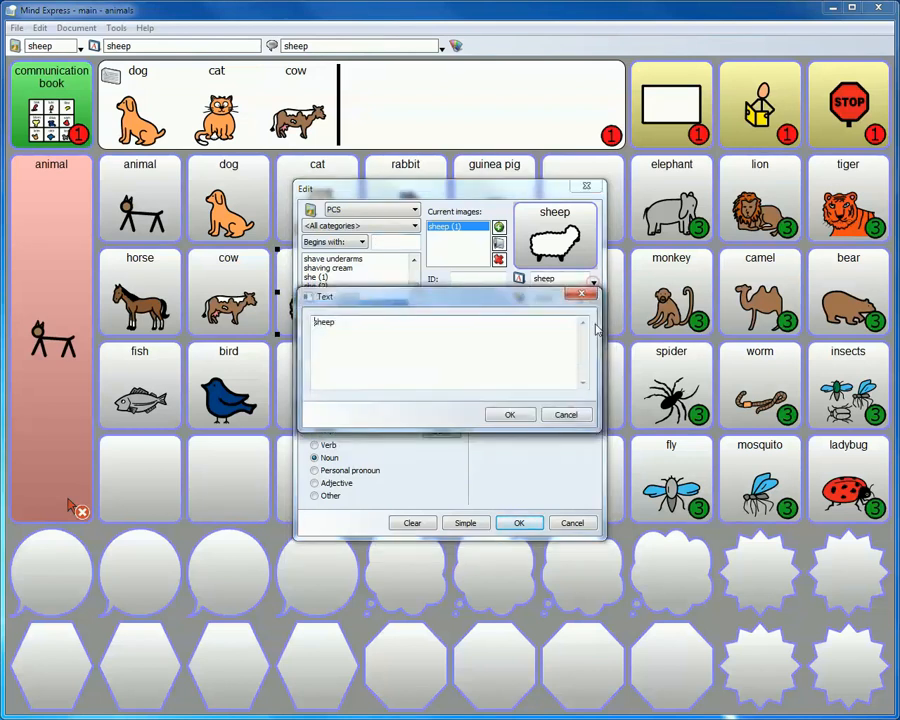
pyautogui.doubleClick(389, 323)
pyautogui.moveTo(492, 298); pyautogui.dragTo(496, 351)
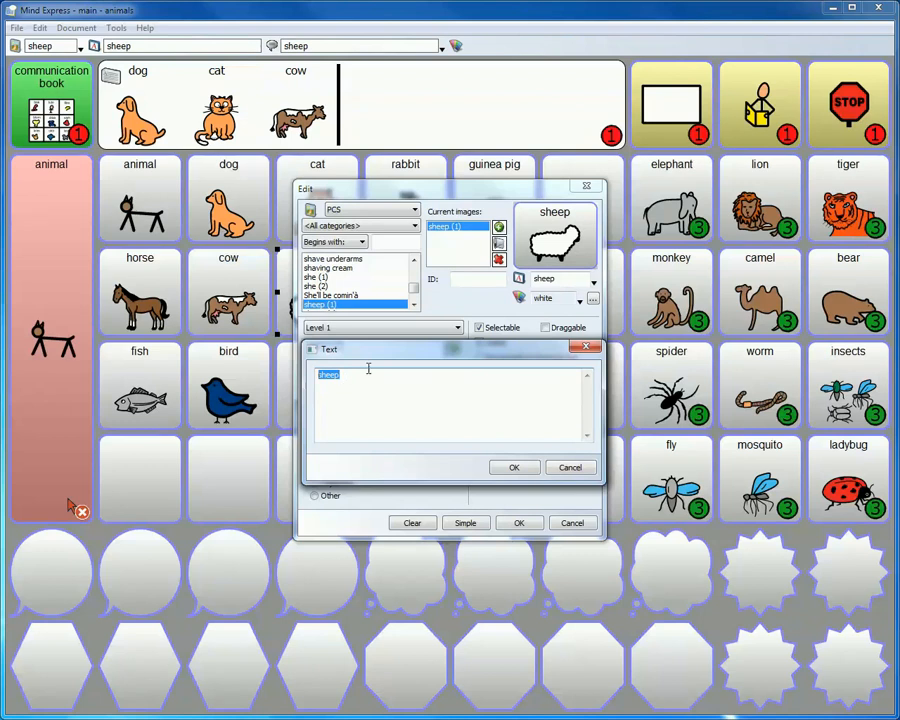
pyautogui.moveTo(358, 376); pyautogui.dragTo(292, 388)
pyautogui.write('Hi')
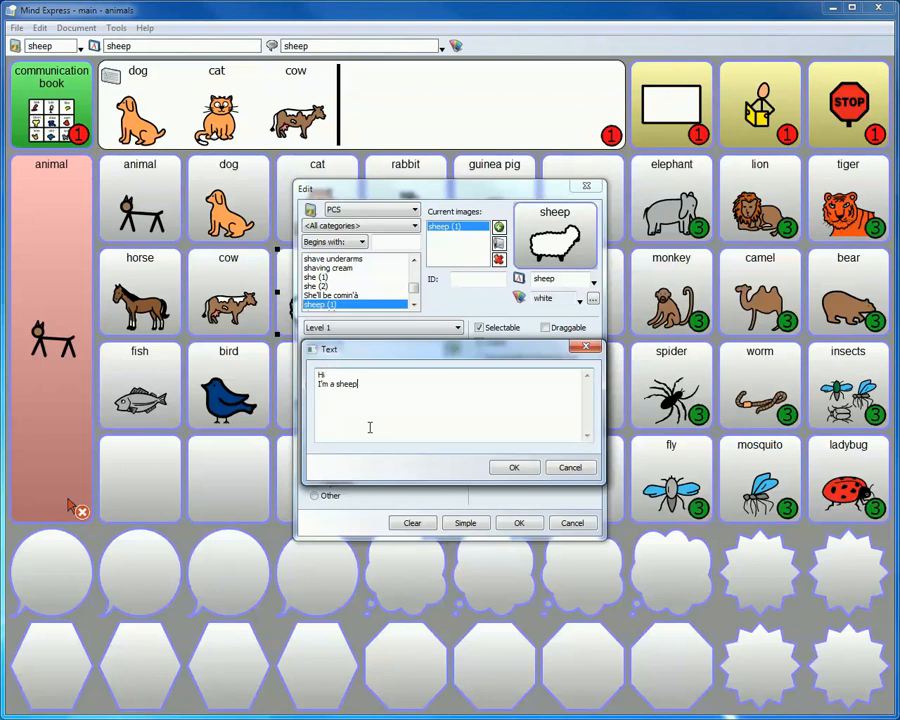
pyautogui.click(513, 467)
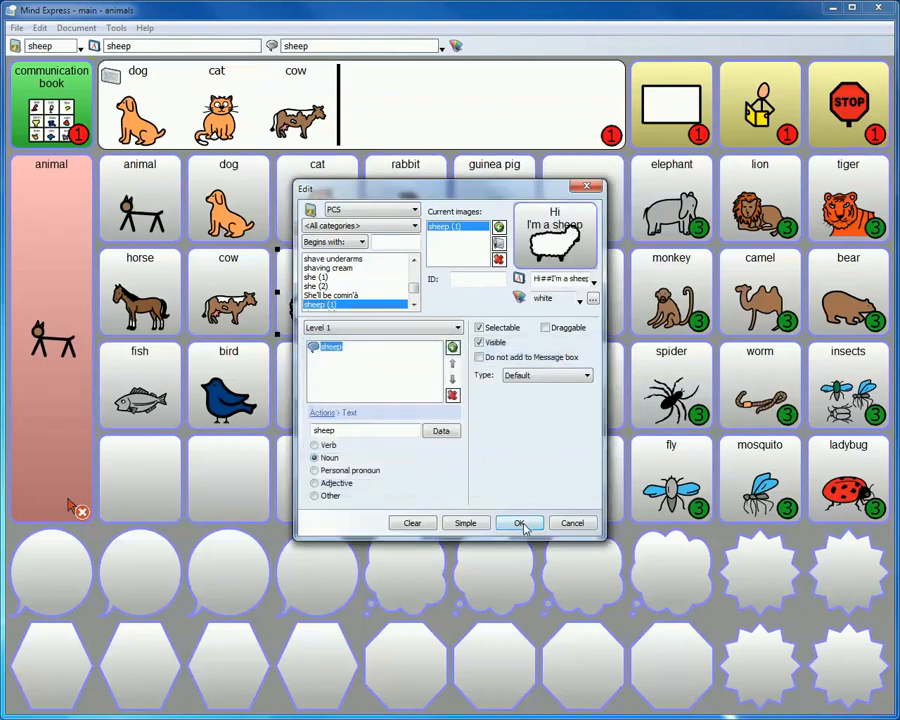
pyautogui.click(518, 522)
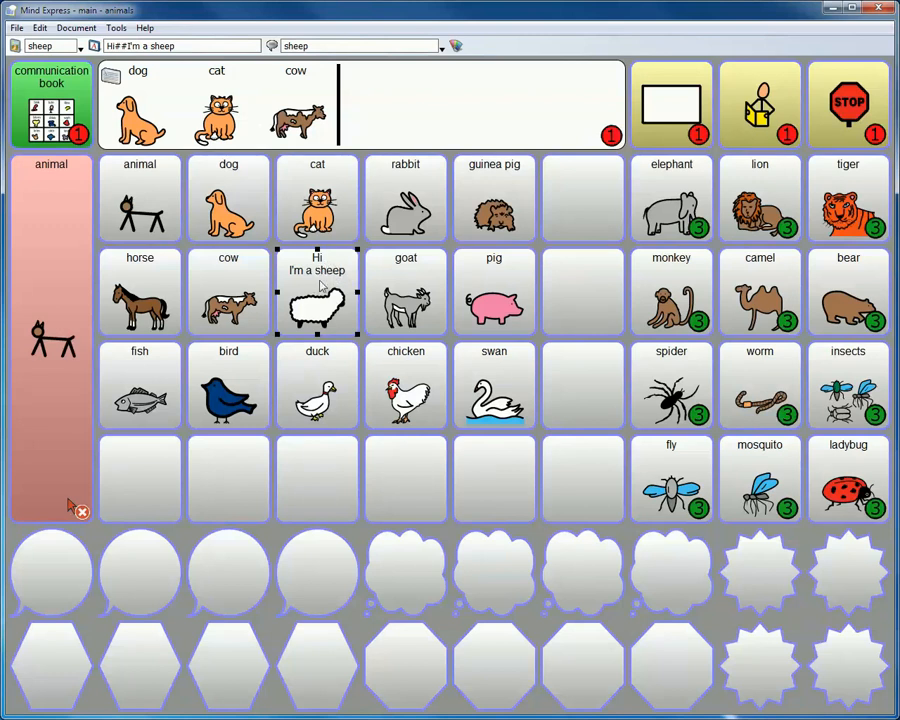
# - Examine the sheep cell's label codes and its multi-line text in the cell editor, leaving the cell without saving changes
pyautogui.doubleClick(116, 46)
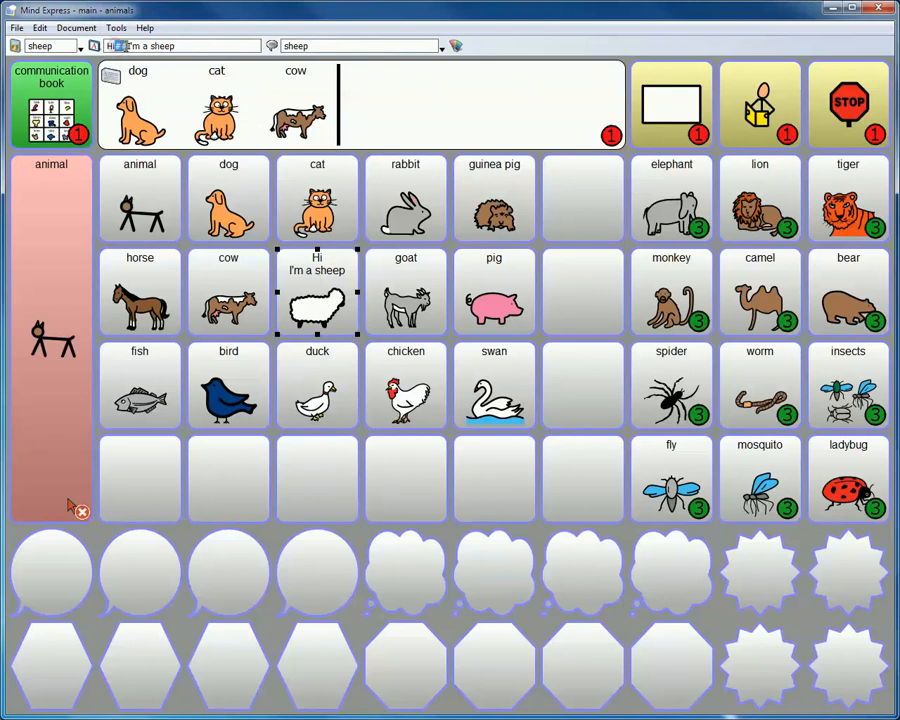
pyautogui.rightClick(308, 283)
pyautogui.click(351, 284)
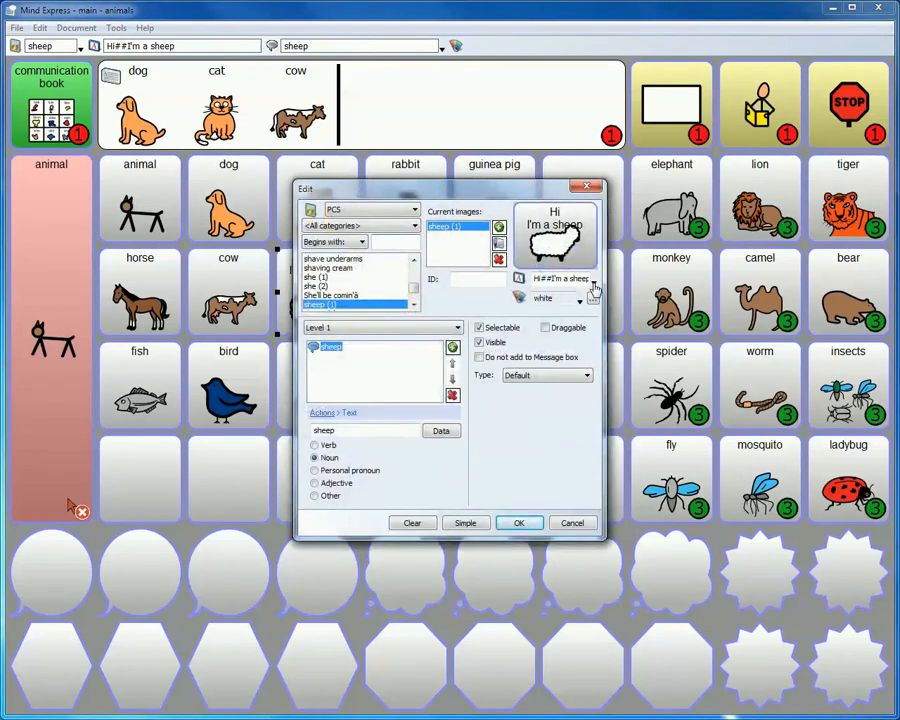
pyautogui.click(593, 285)
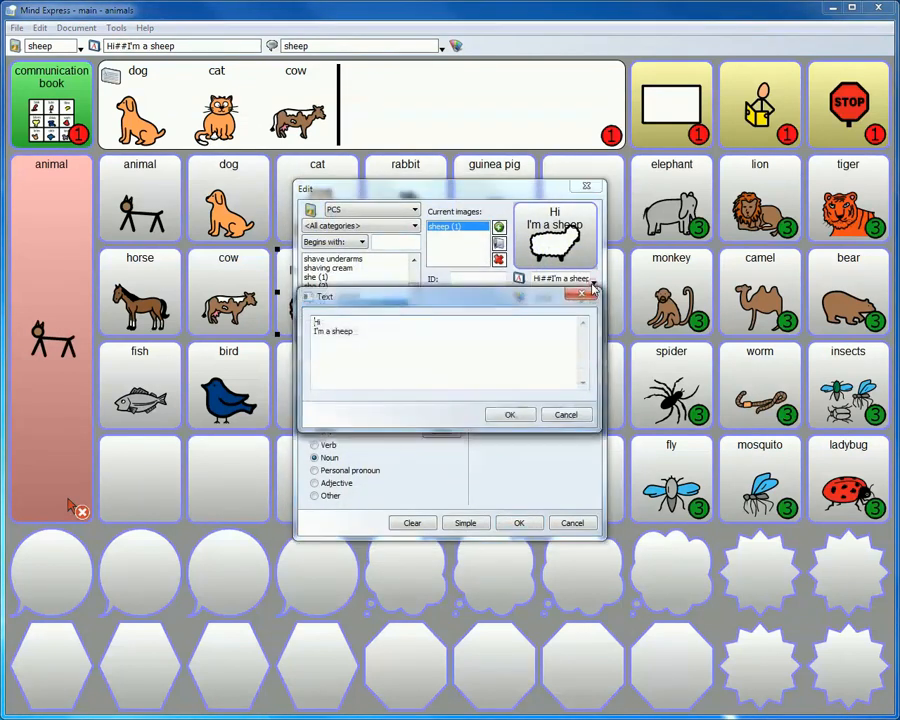
pyautogui.click(441, 325)
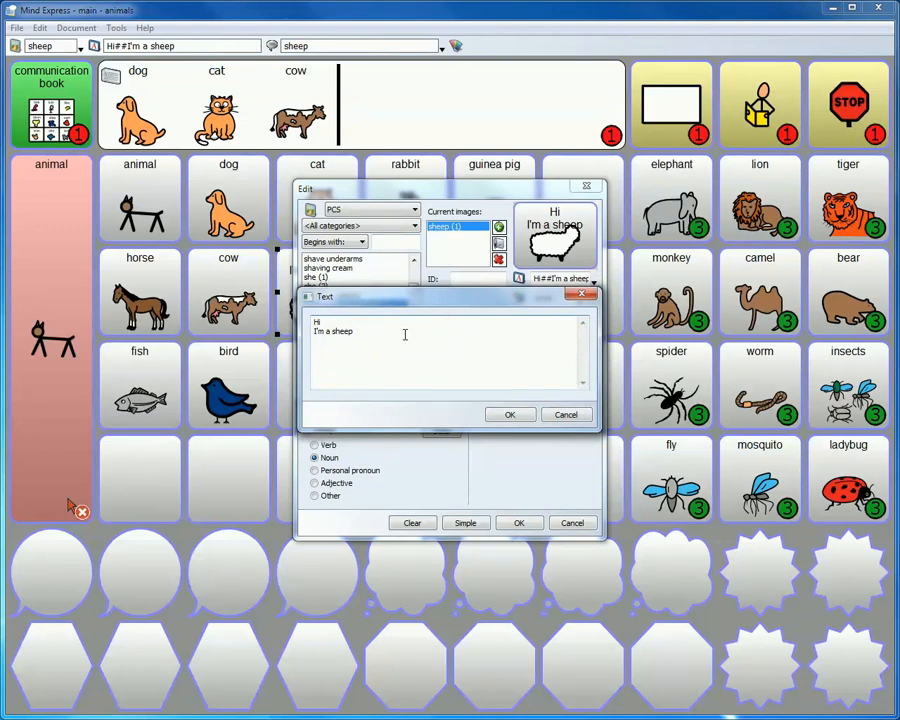
pyautogui.click(566, 414)
pyautogui.click(572, 522)
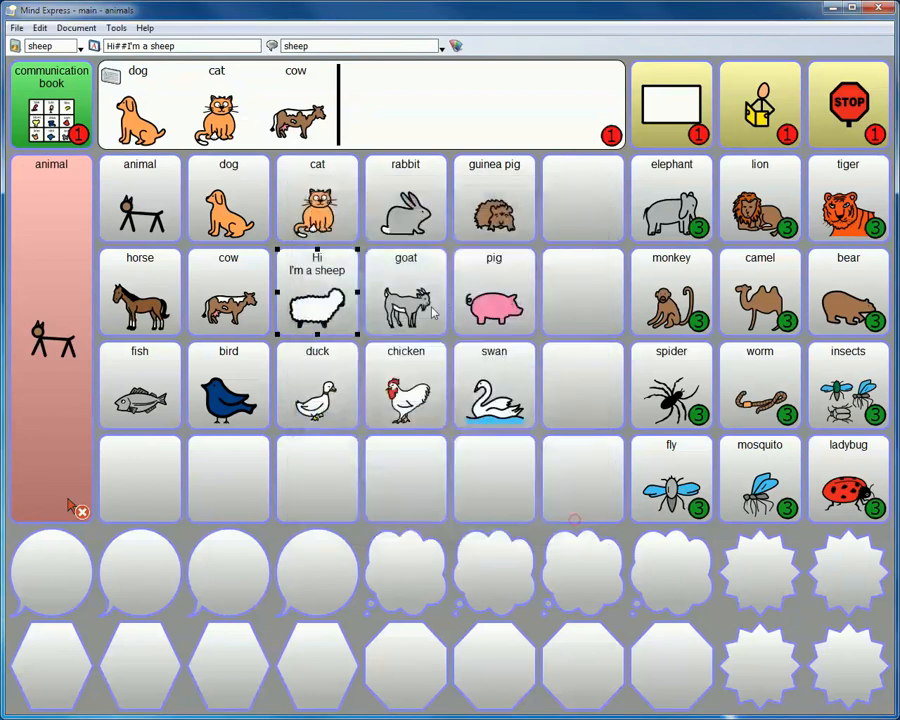
# - Set the message box's alignment to Top middle in its cell editor
pyautogui.click(366, 121)
pyautogui.rightClick(366, 121)
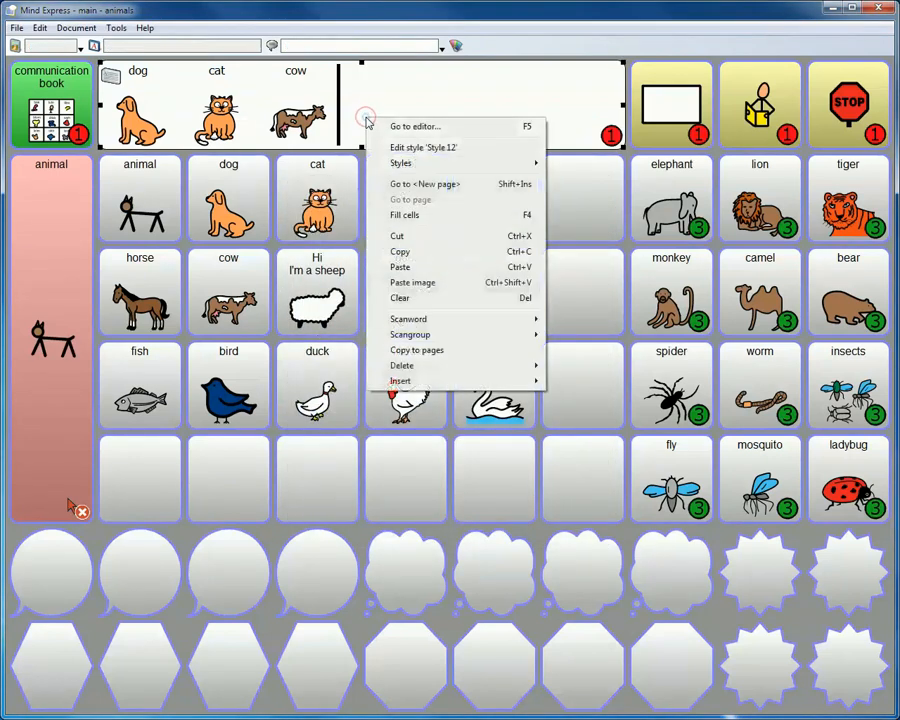
pyautogui.click(418, 126)
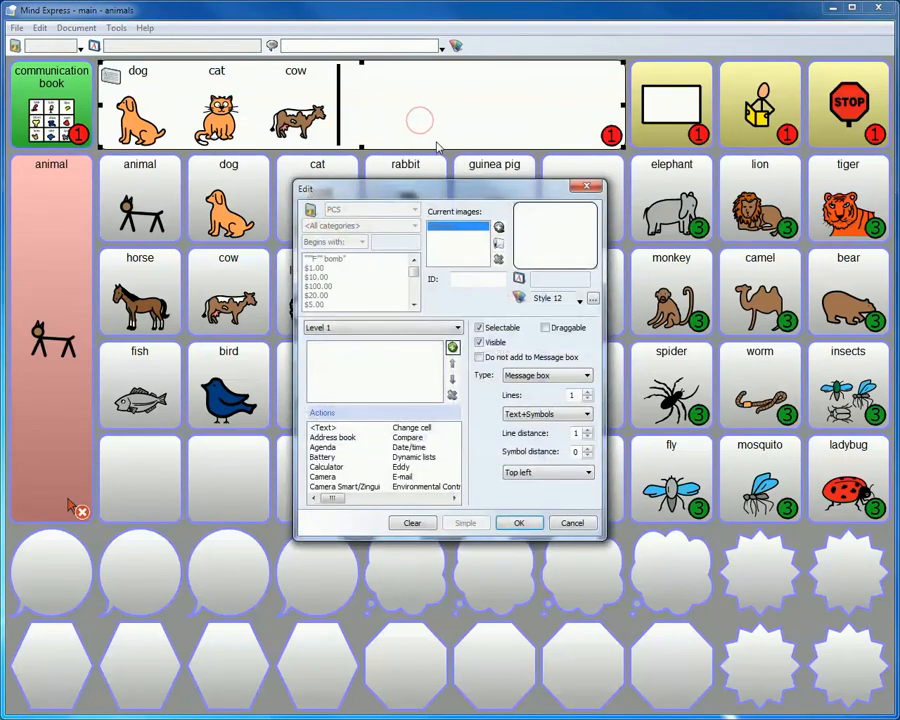
pyautogui.click(551, 474)
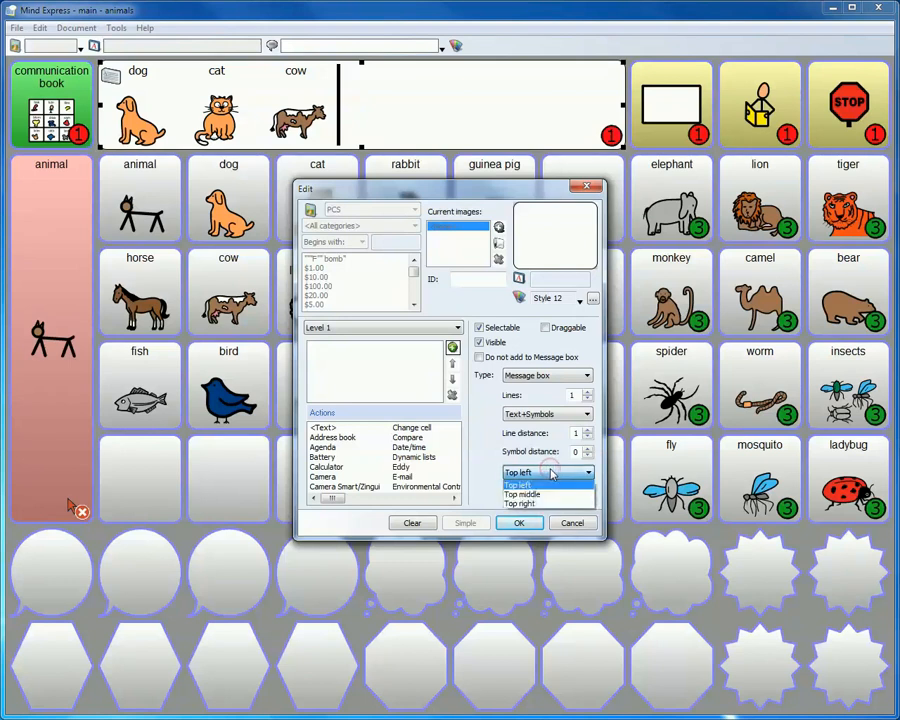
pyautogui.click(535, 495)
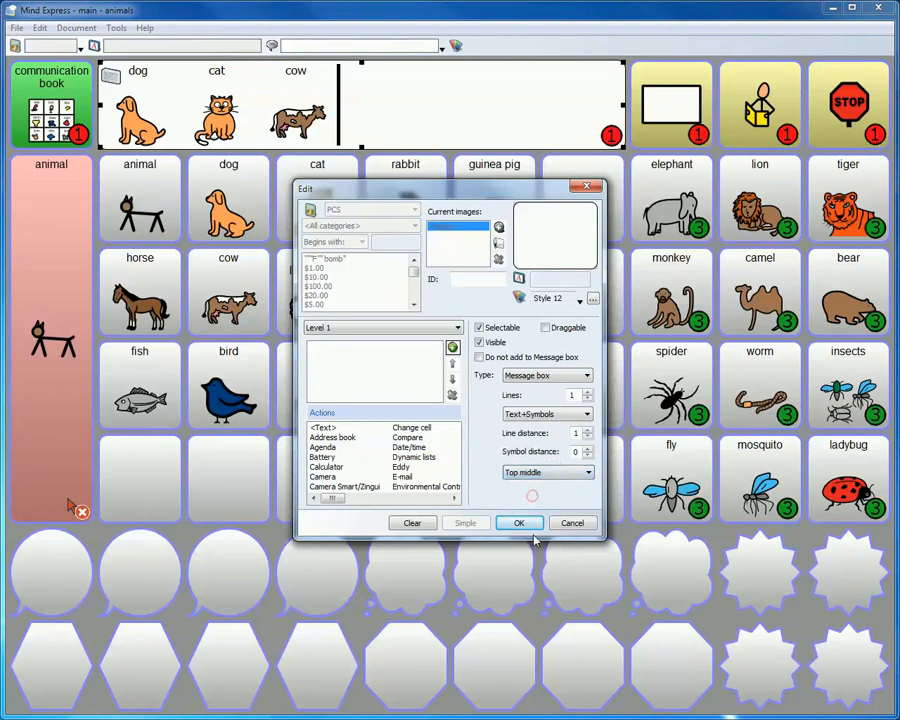
pyautogui.click(519, 522)
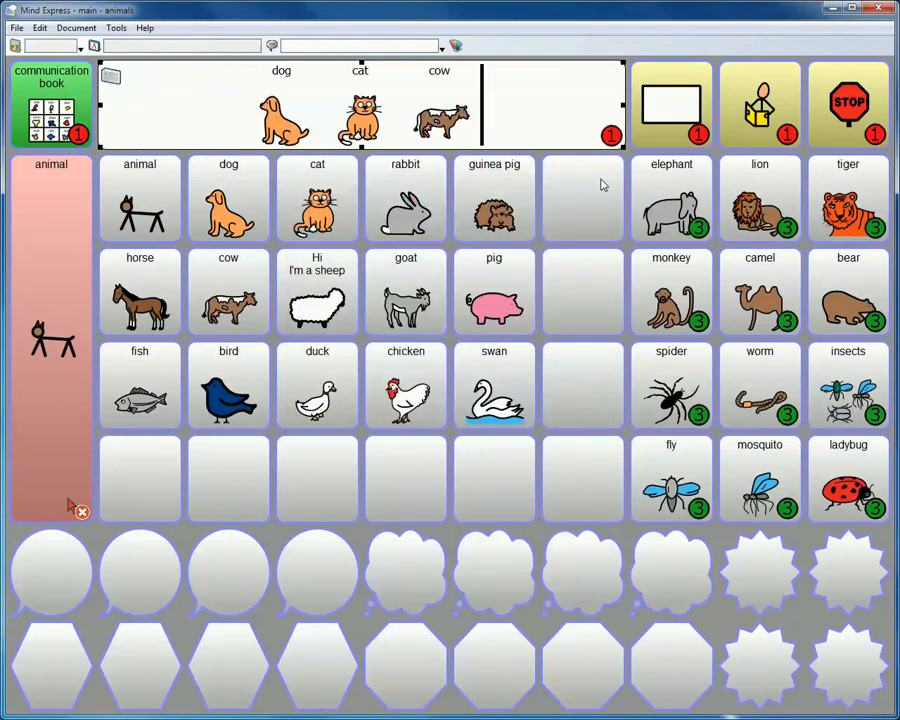
# - Leave edit mode, clear the message box and add dog, cat, pig, swan and chicken to test the centred alignment
pyautogui.press('F2')
pyautogui.click(680, 107)
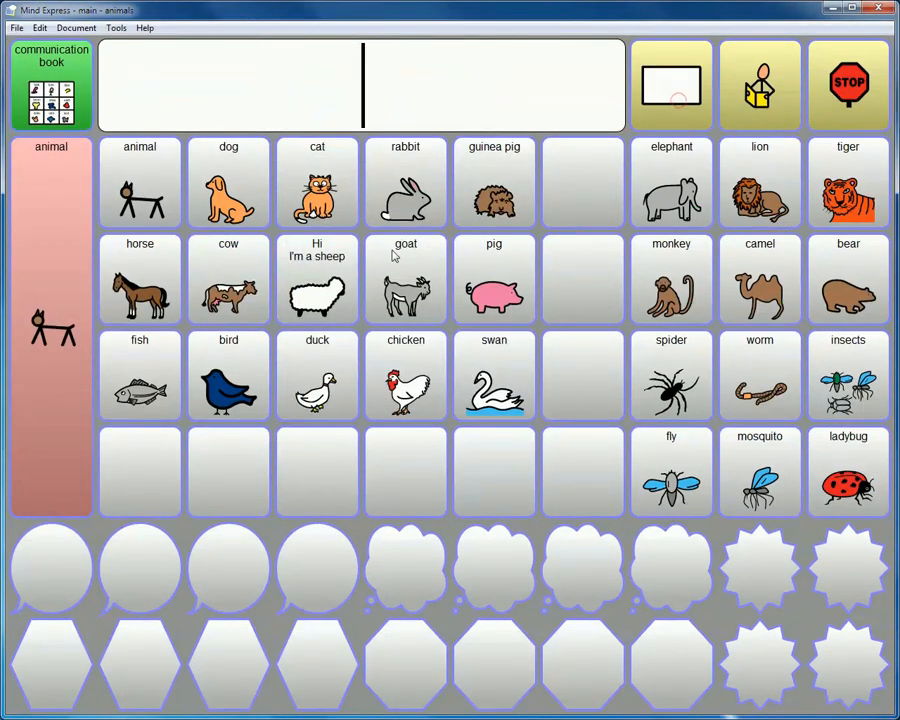
pyautogui.click(228, 195)
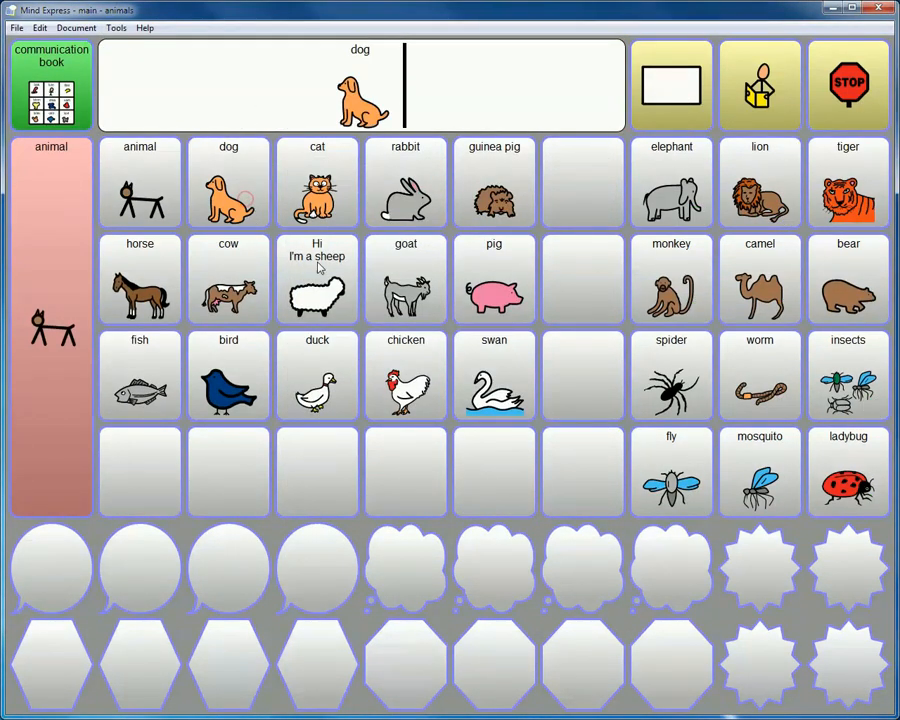
pyautogui.click(318, 200)
pyautogui.click(493, 289)
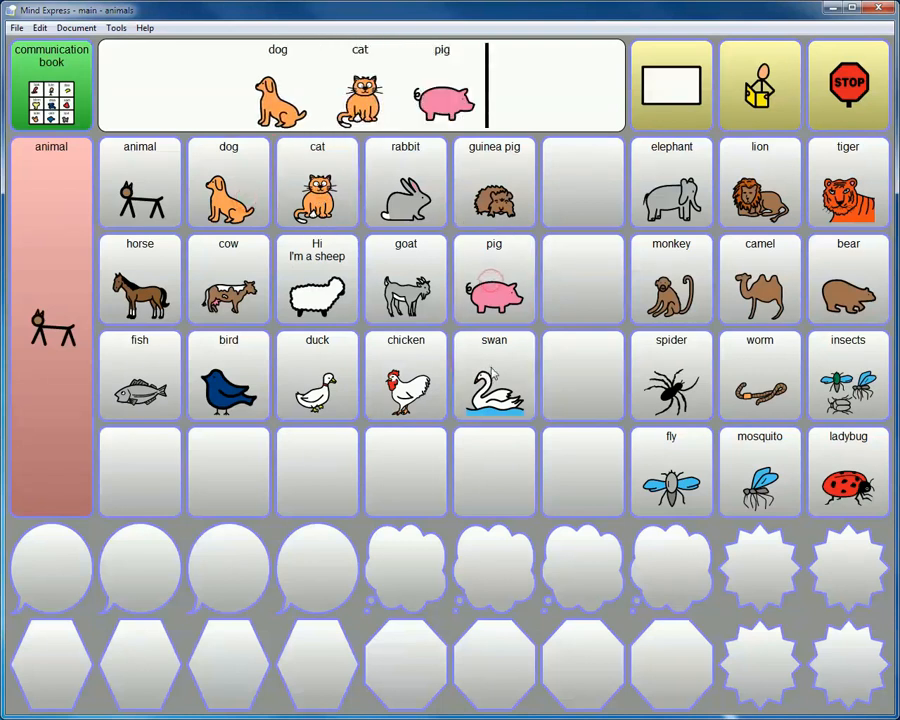
pyautogui.click(494, 385)
pyautogui.click(408, 405)
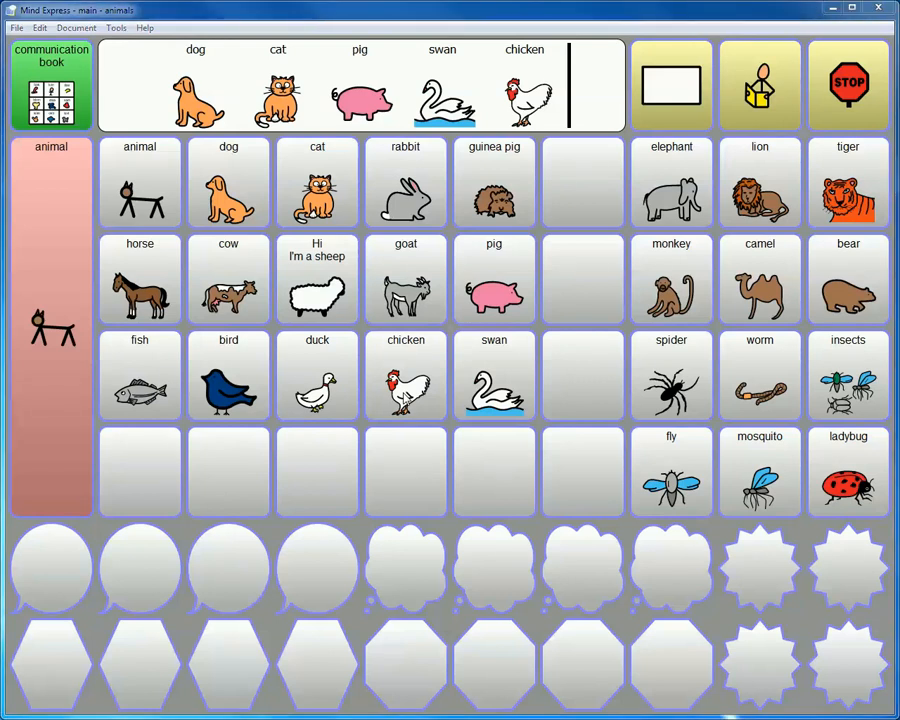
# - Try to open "start steps before step scanning" from Two switches to success without saving main, and dismiss its activation request
pyautogui.click(16, 28)
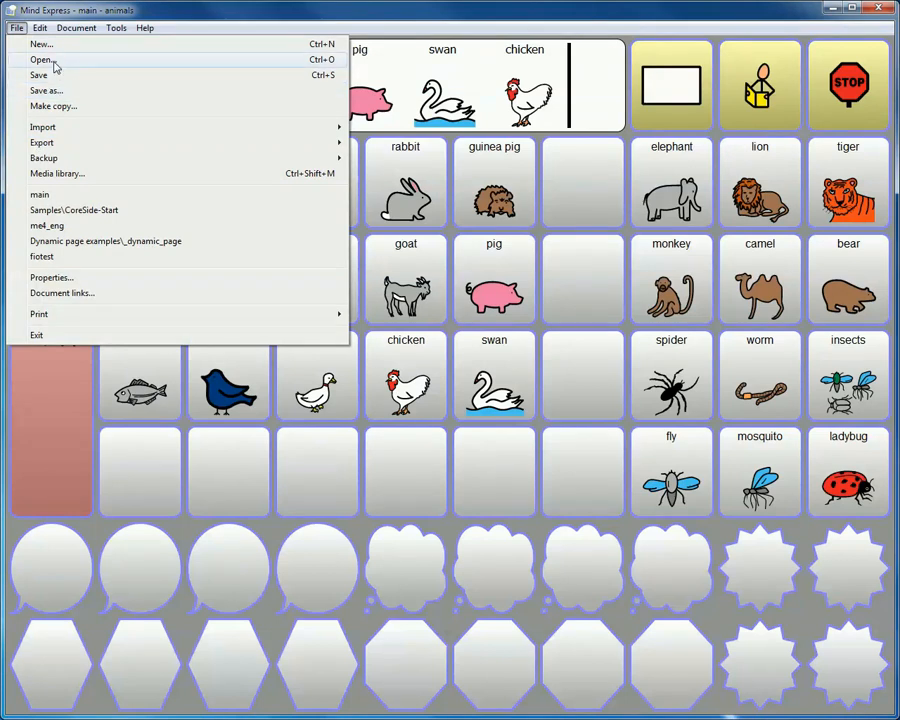
pyautogui.click(42, 60)
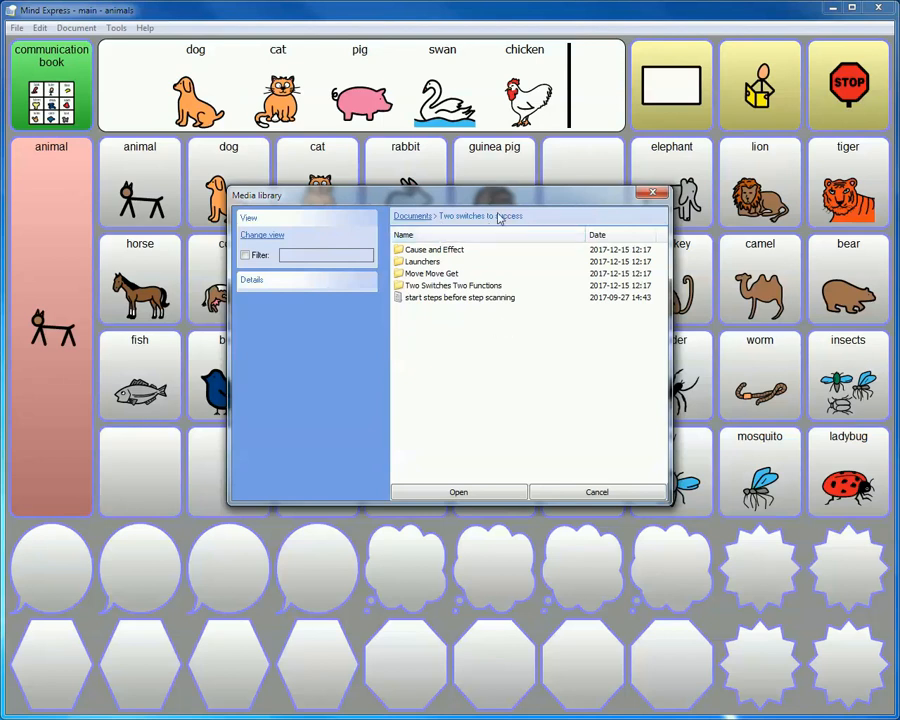
pyautogui.click(484, 298)
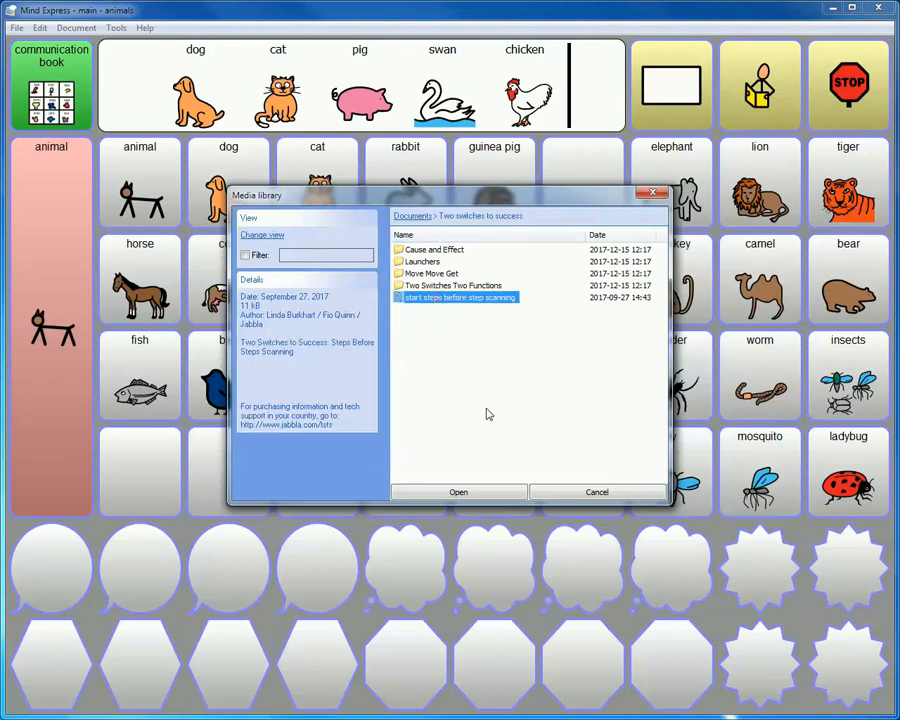
pyautogui.click(476, 492)
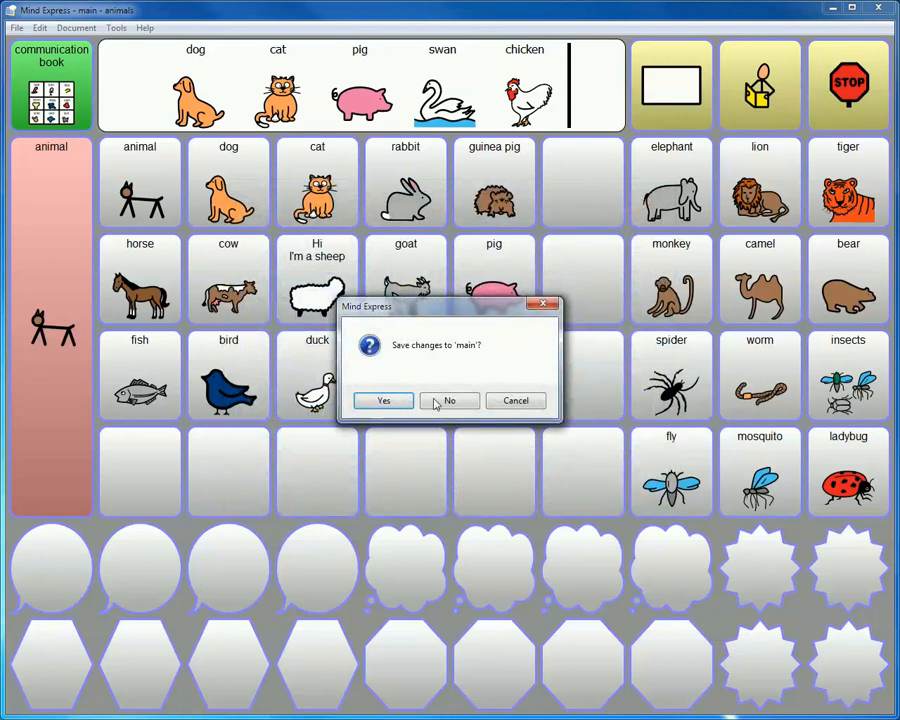
pyautogui.click(450, 401)
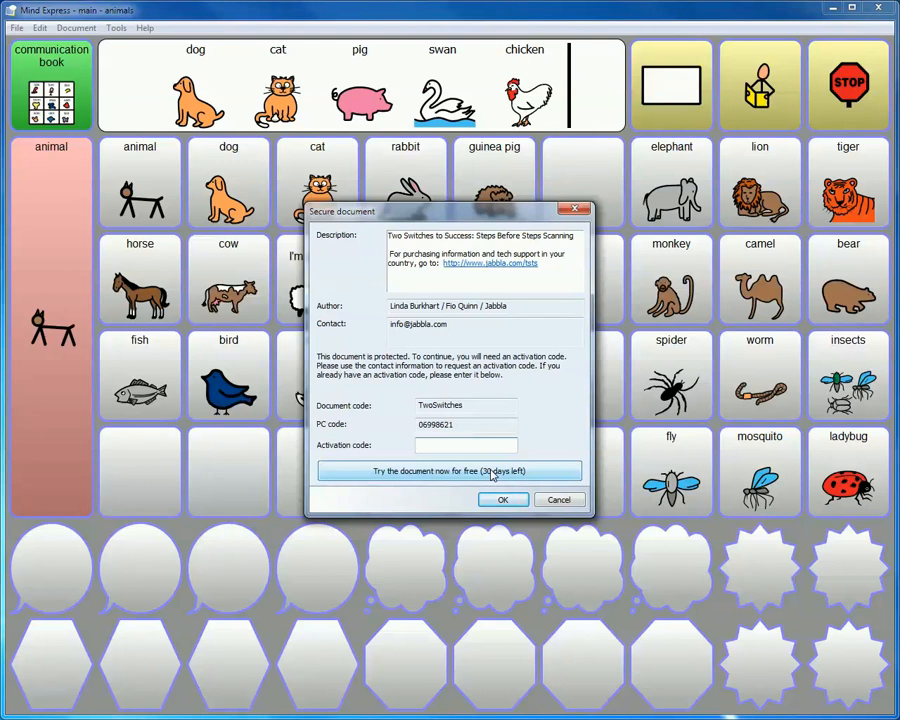
pyautogui.click(559, 499)
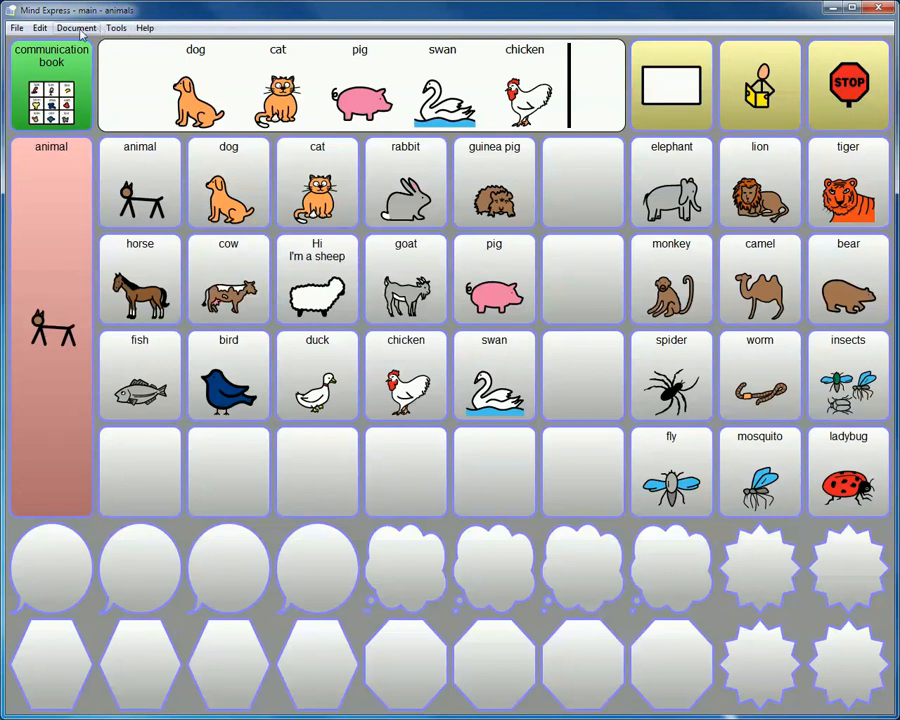
# - Back up all user data categories to a file named test in the Temp folder and dismiss the restart notice
pyautogui.click(16, 27)
pyautogui.moveTo(40, 27)
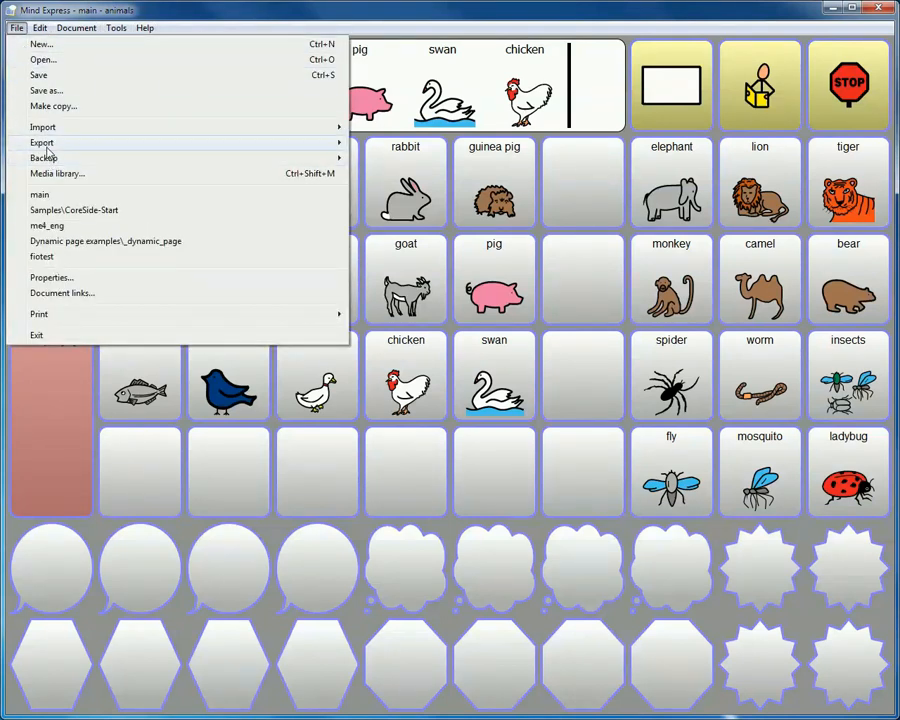
pyautogui.moveTo(40, 158)
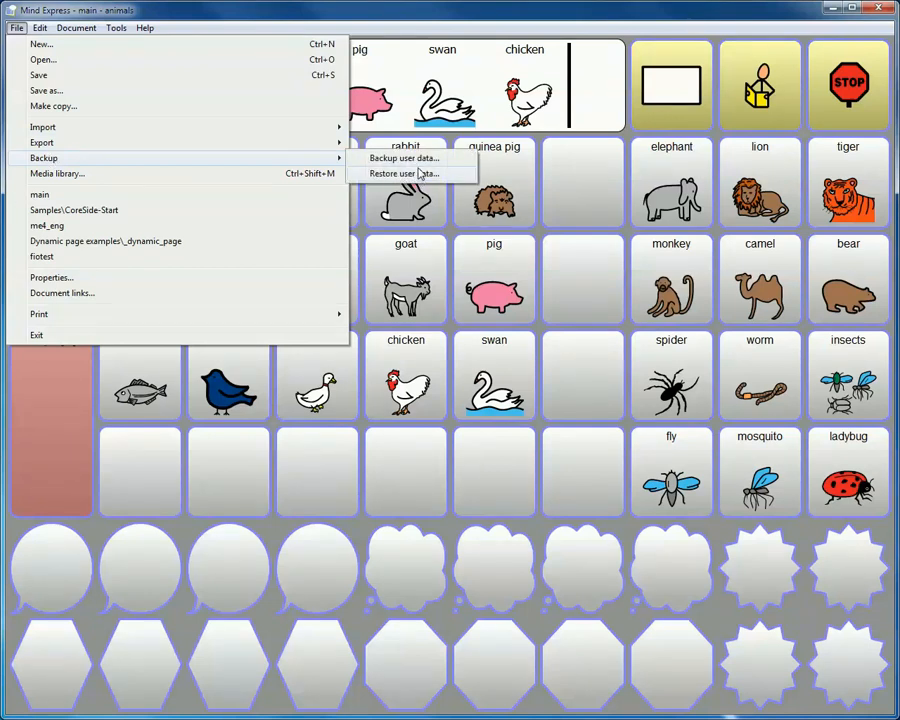
pyautogui.click(404, 158)
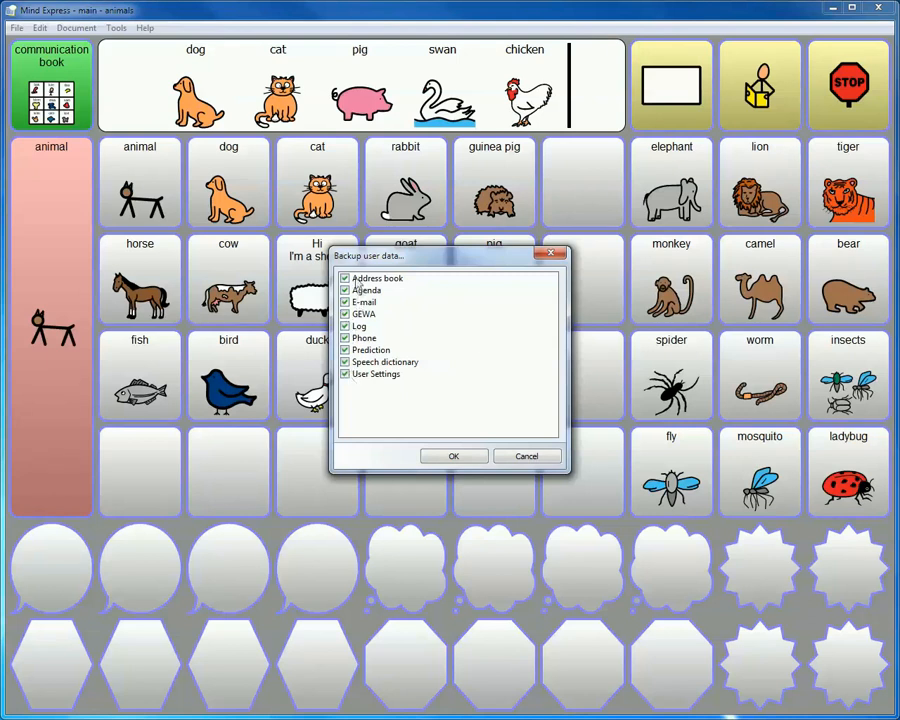
pyautogui.click(454, 456)
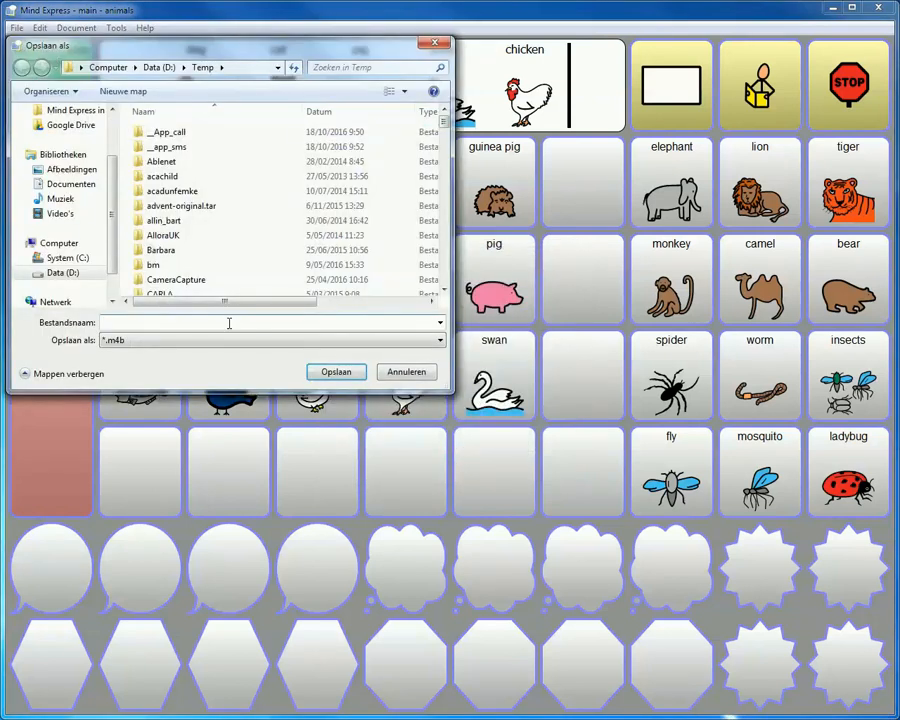
pyautogui.write('test')
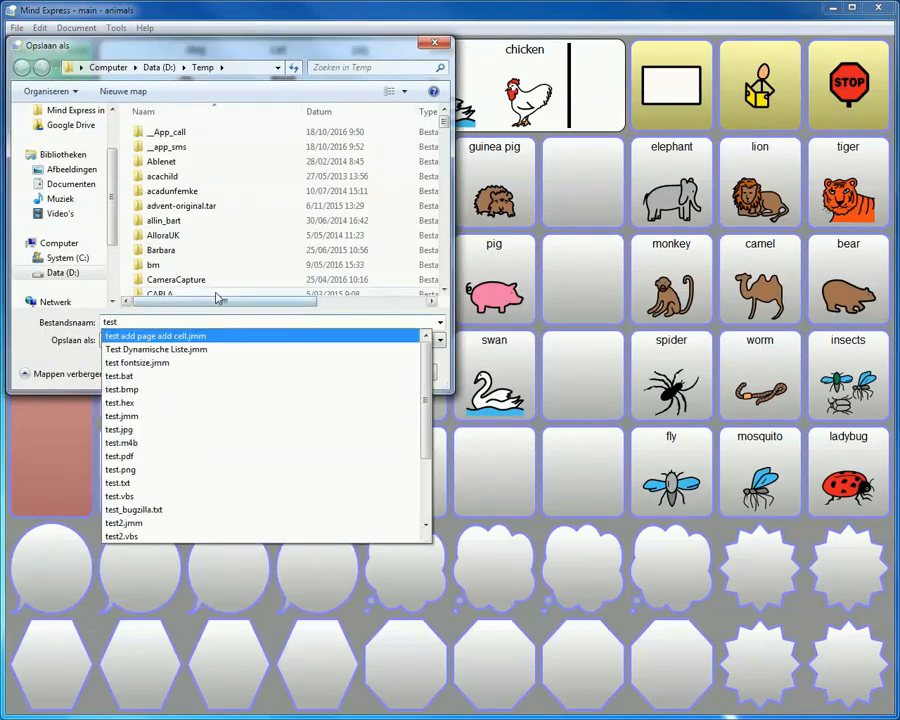
pyautogui.click(228, 314)
pyautogui.click(340, 369)
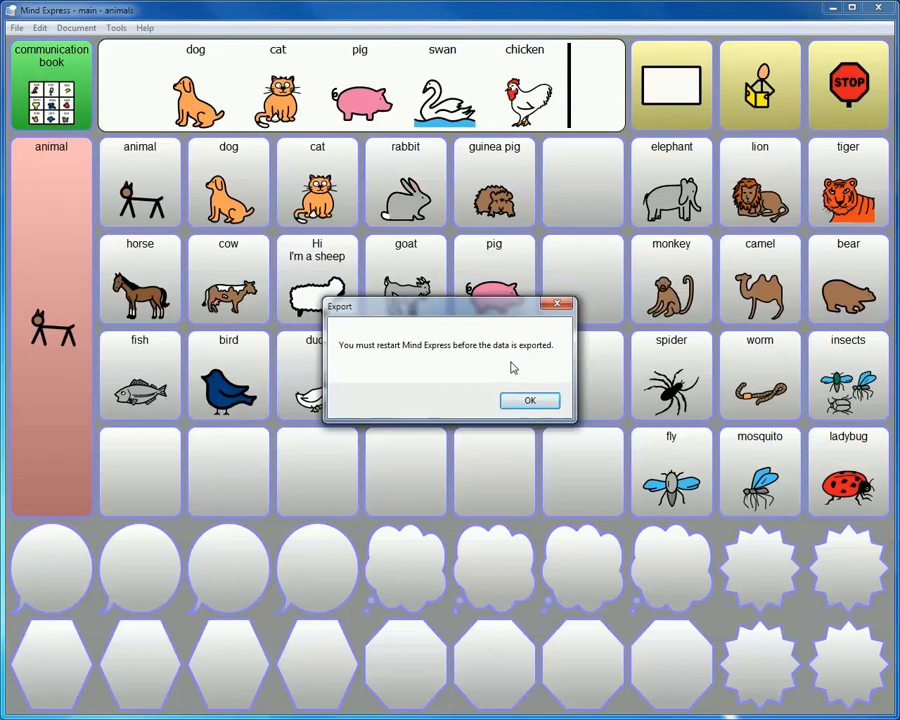
pyautogui.click(558, 305)
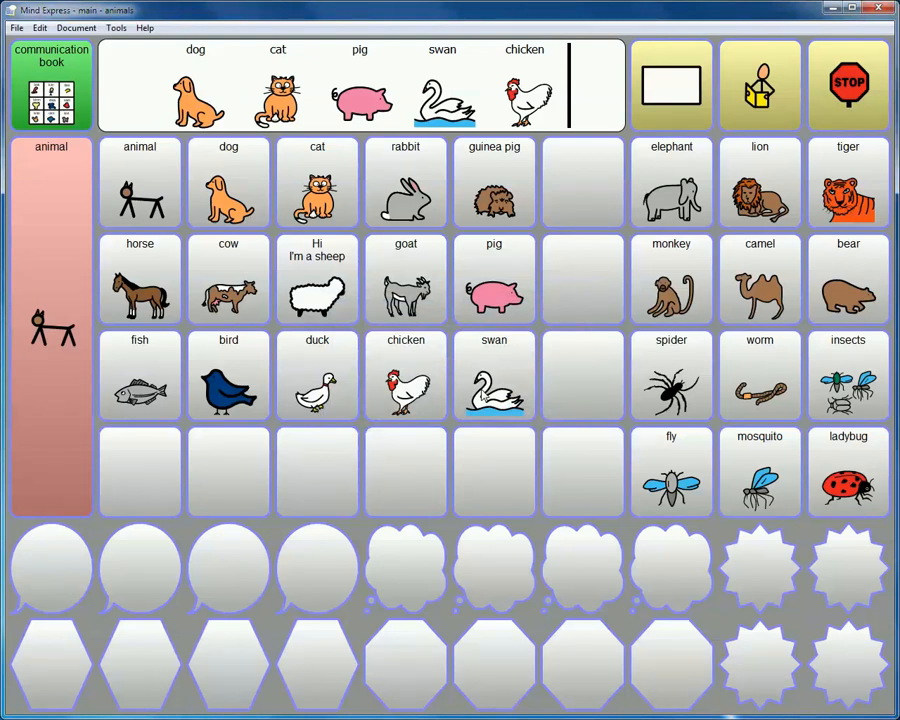
pyautogui.click(17, 28)
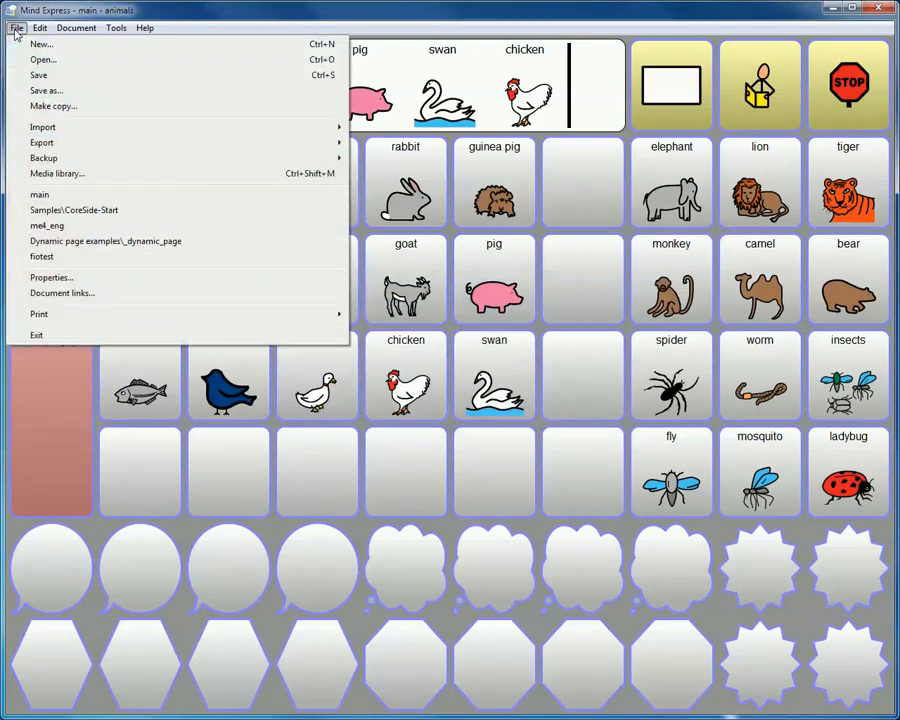
pyautogui.moveTo(52, 158)
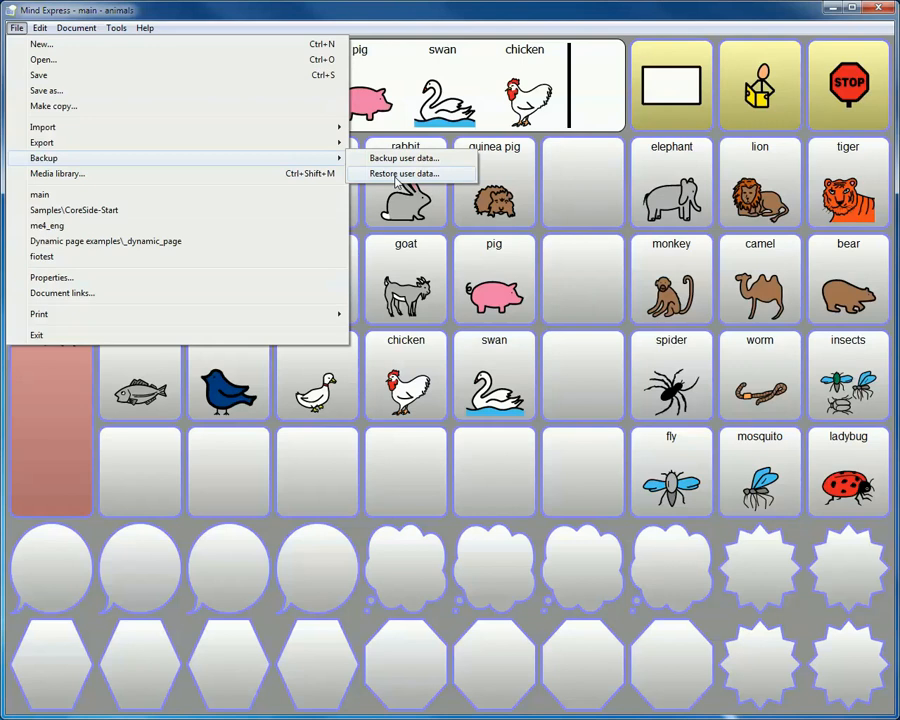
pyautogui.click(408, 22)
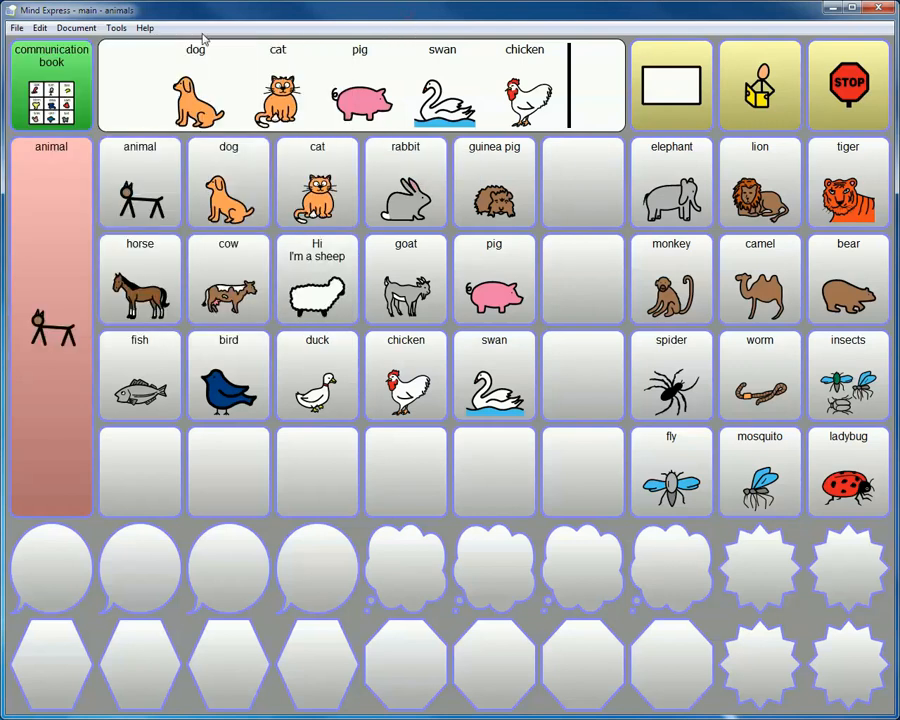
# - View the license information, start remote support from it, and cancel the Jabbla Support session
pyautogui.click(145, 28)
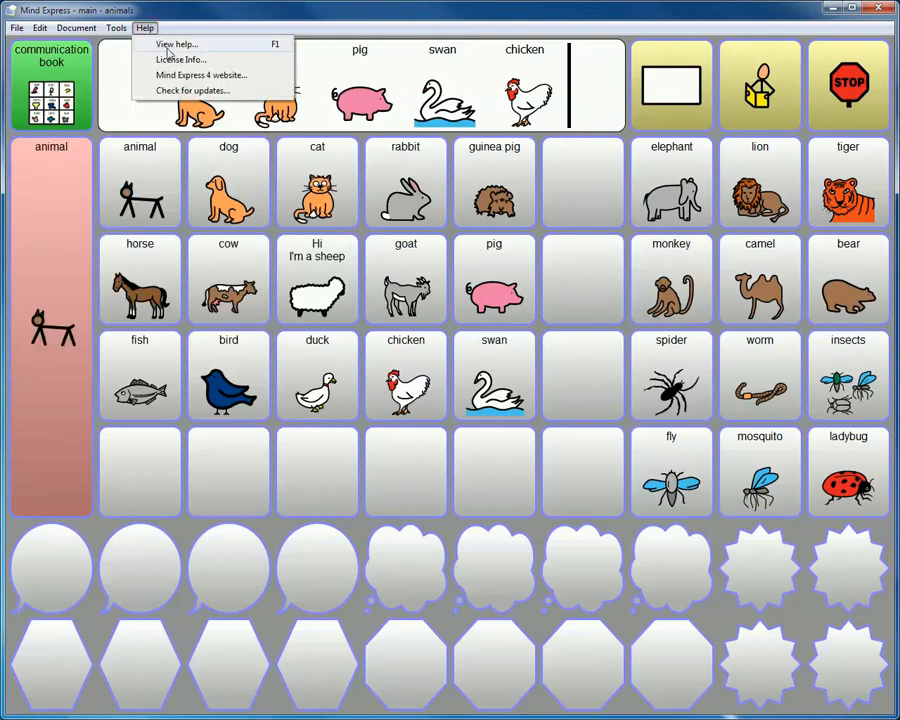
pyautogui.click(178, 61)
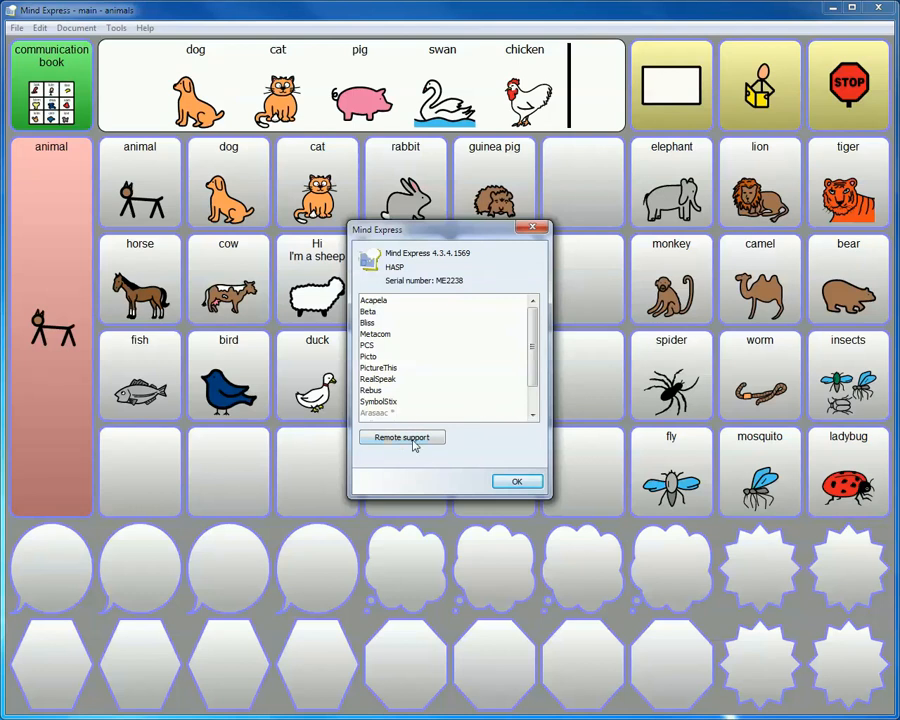
pyautogui.click(506, 479)
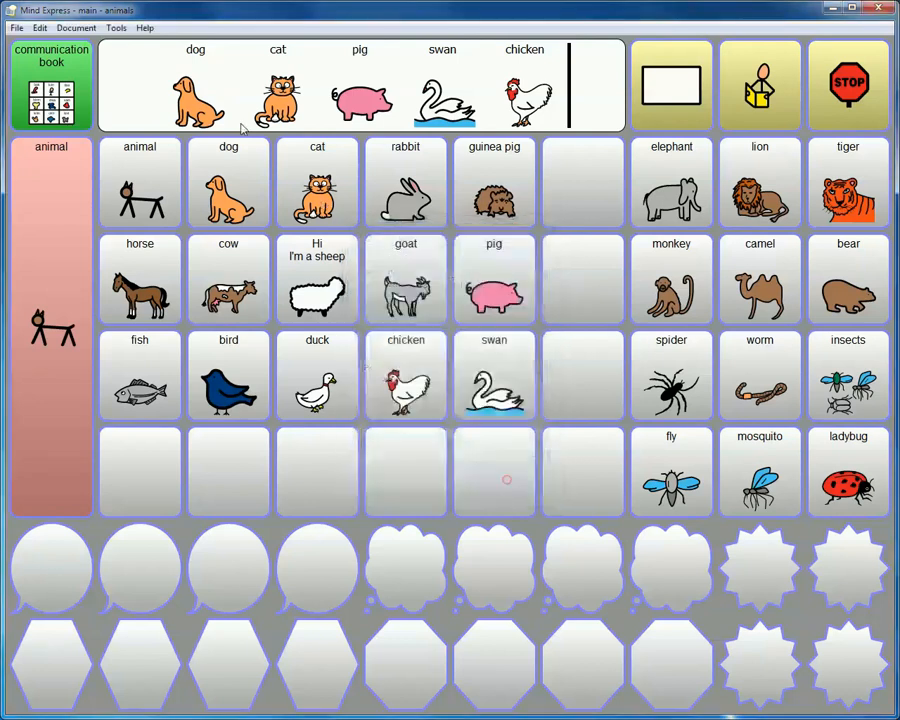
pyautogui.click(145, 28)
pyautogui.click(185, 60)
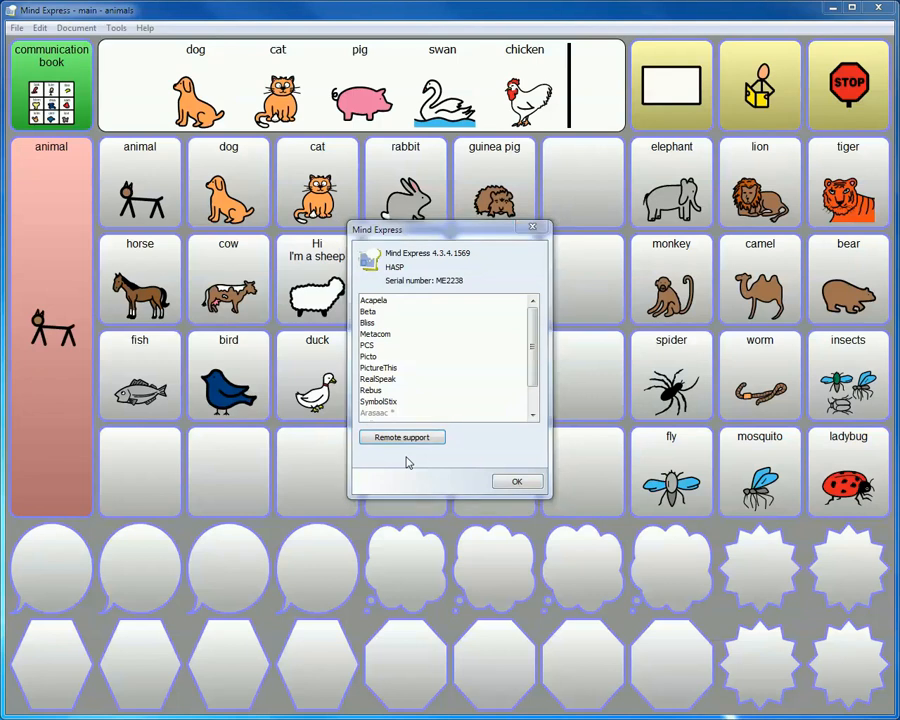
pyautogui.moveTo(115, 305); pyautogui.dragTo(541, 232)
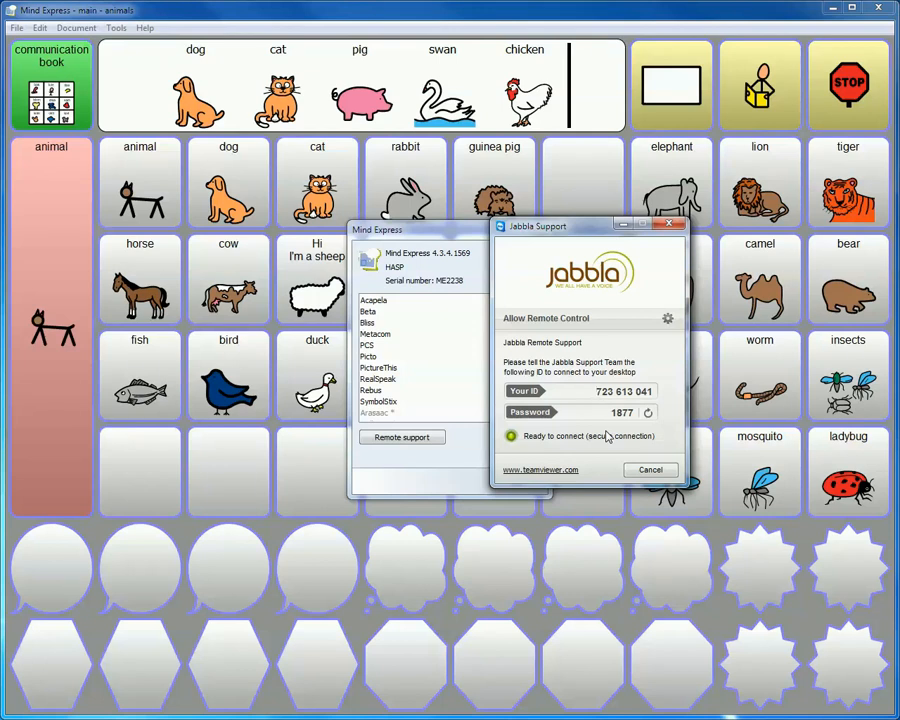
pyautogui.click(650, 469)
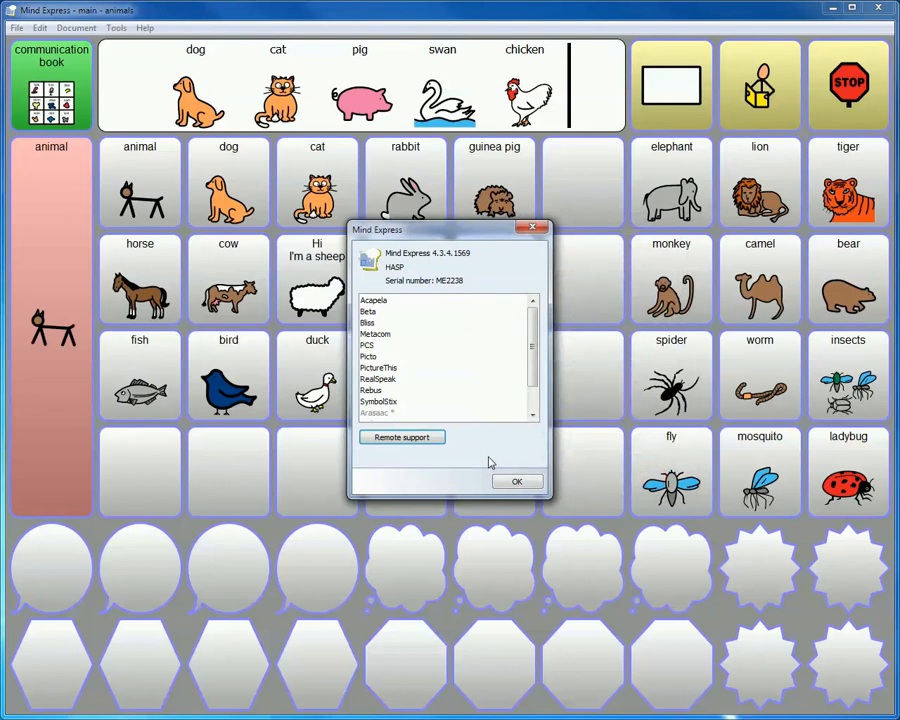